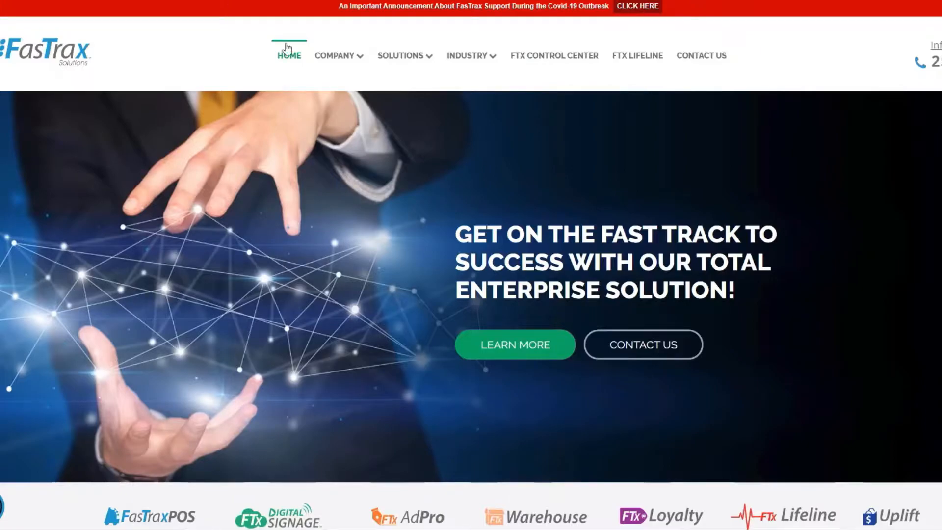
Open the weekly training webinars page through the FTX Lifeline page and look over the listed webinars
left_click(626, 60)
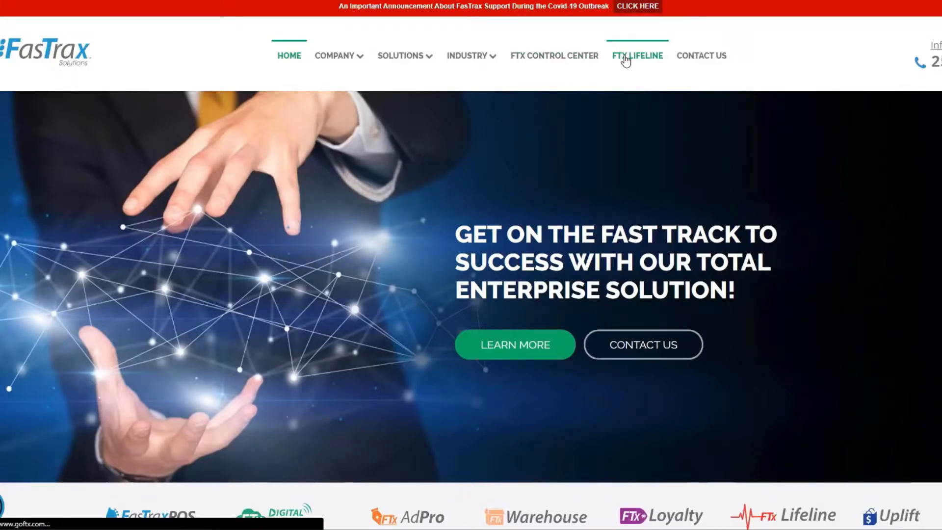
scroll(599, 242, "down", 15)
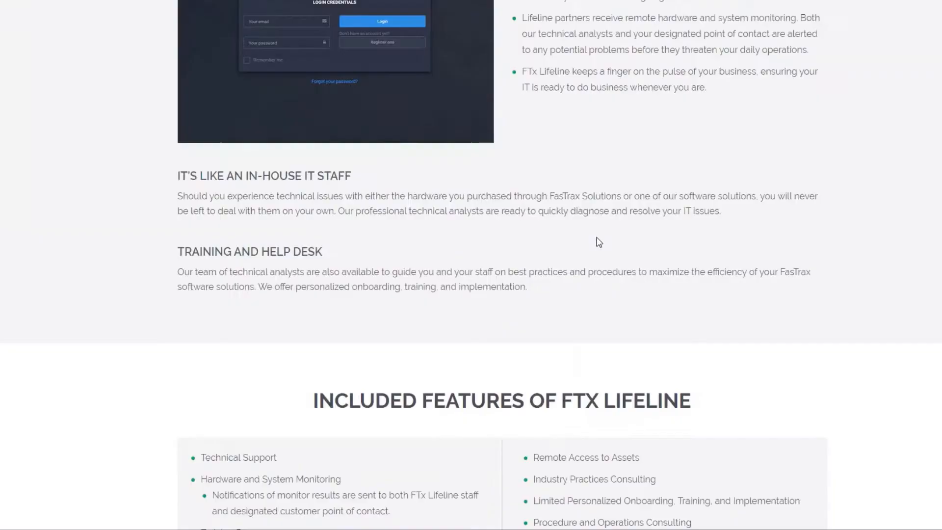
scroll(599, 241, "down", 15)
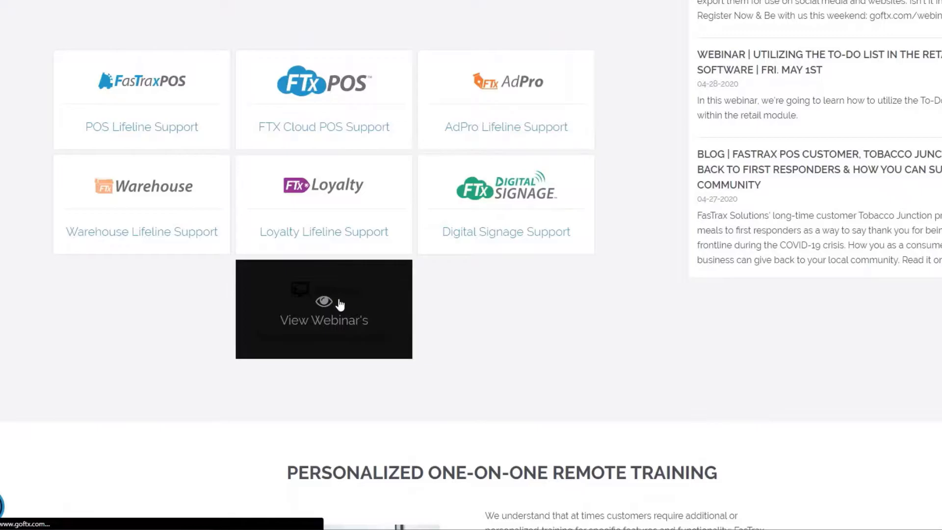
left_click(340, 304)
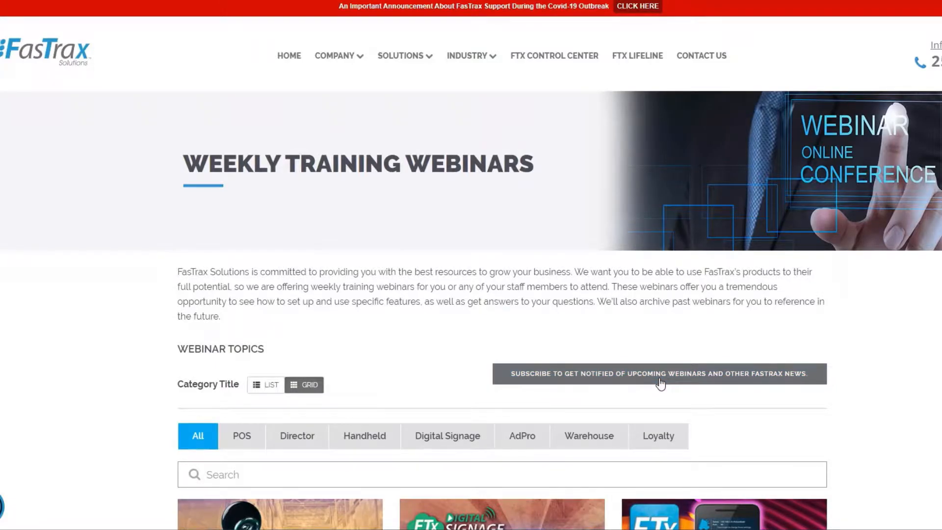
scroll(661, 383, "down", 7)
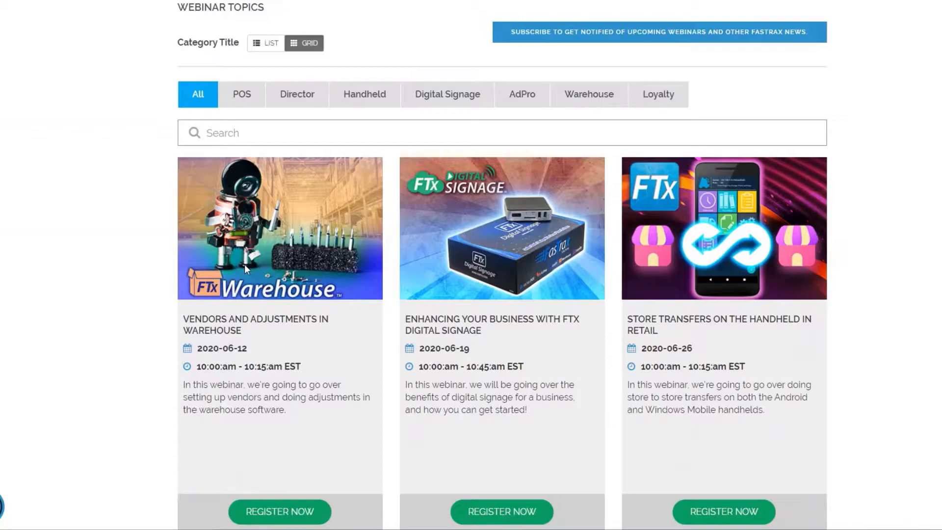
scroll(245, 264, "down", 9)
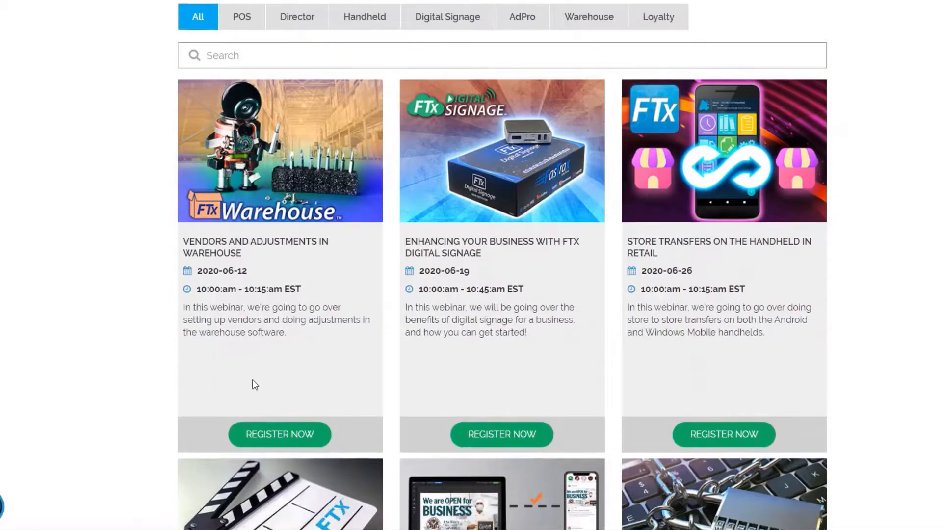
scroll(255, 383, "down", 7)
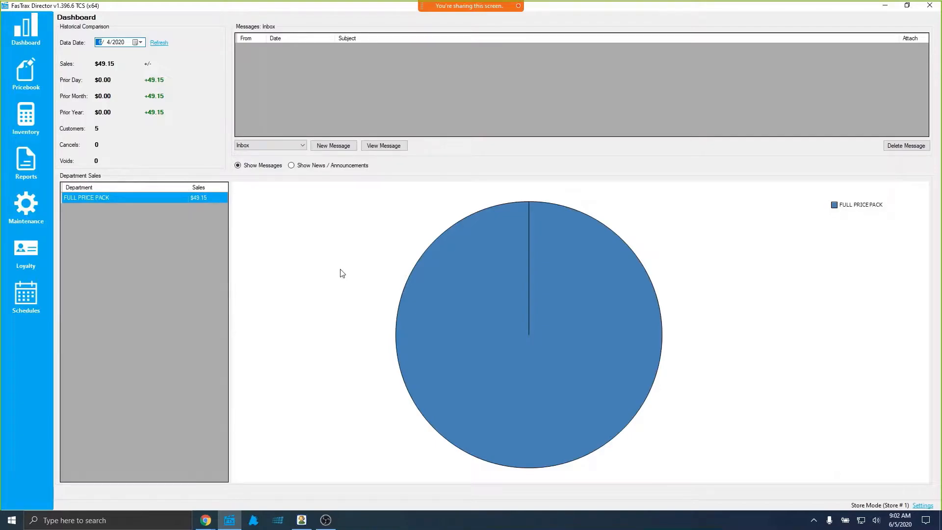
Open the inventory definitions in FasTrax Director and look through the existing Full Store, JUUL and Cigarettes entries
left_click(27, 109)
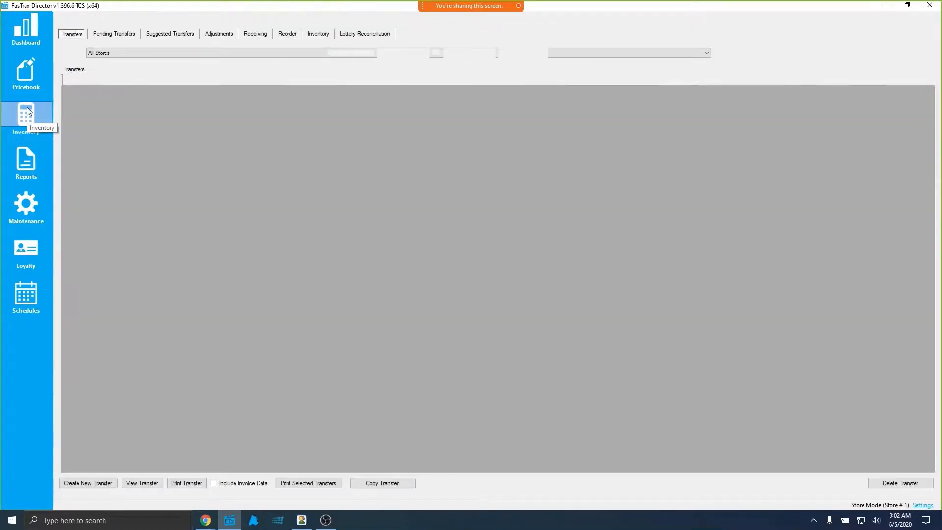
left_click(317, 35)
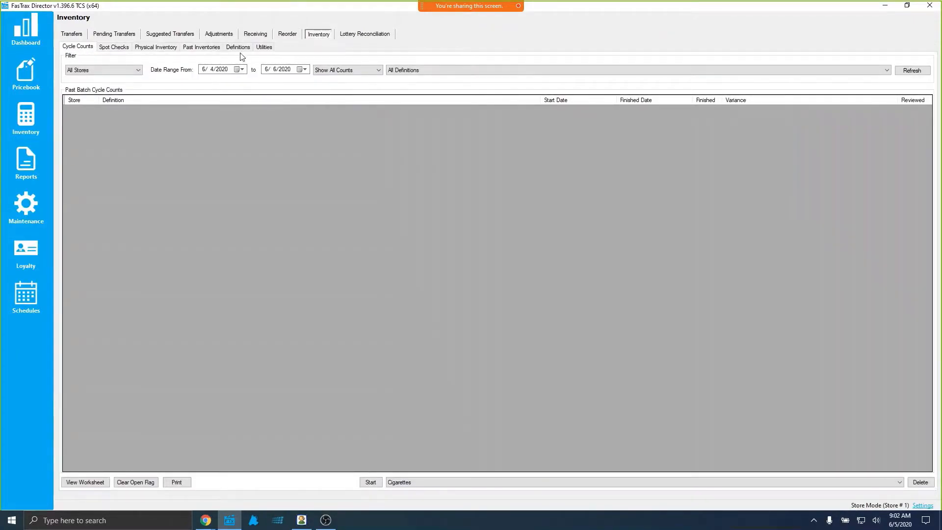
left_click(237, 48)
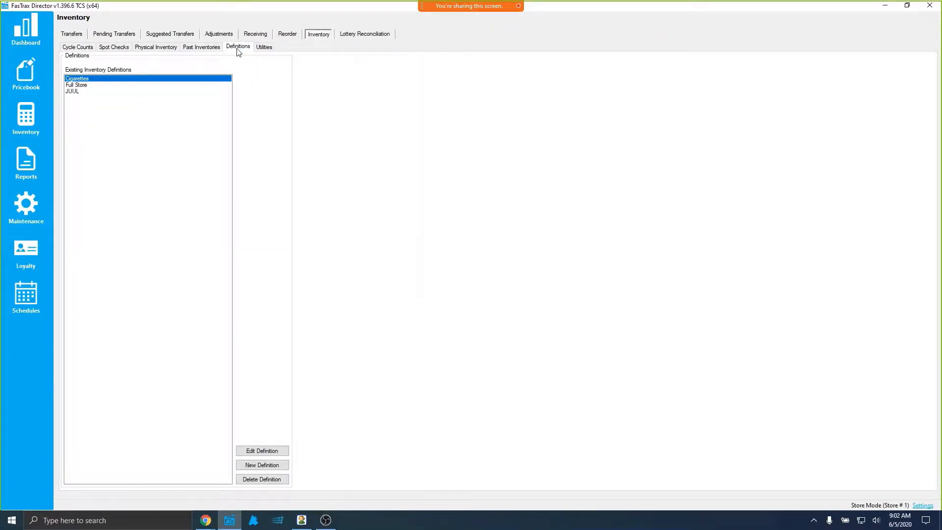
left_click(91, 86)
left_click(86, 93)
left_click(88, 86)
left_click(91, 79)
Start a new inventory definition filtered by major category and add BEER / WINE to the selected categories
left_click(264, 465)
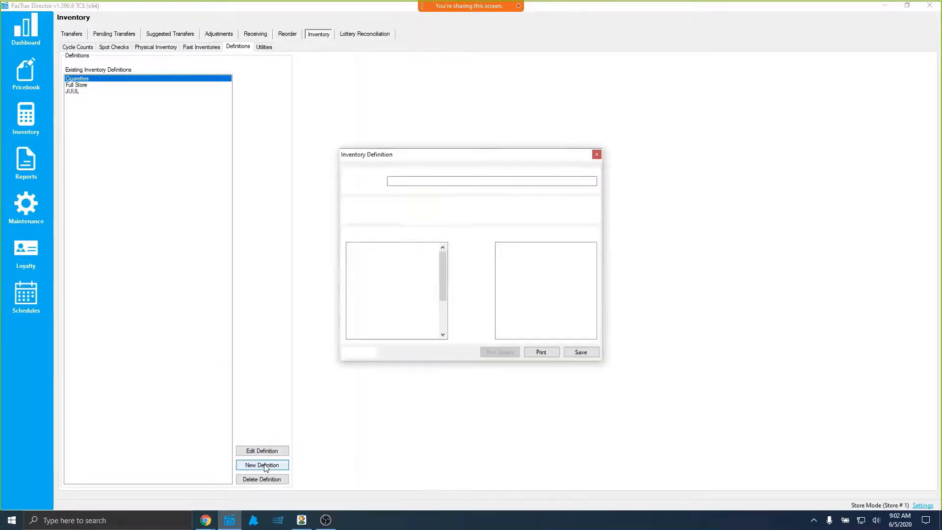
left_click(392, 178)
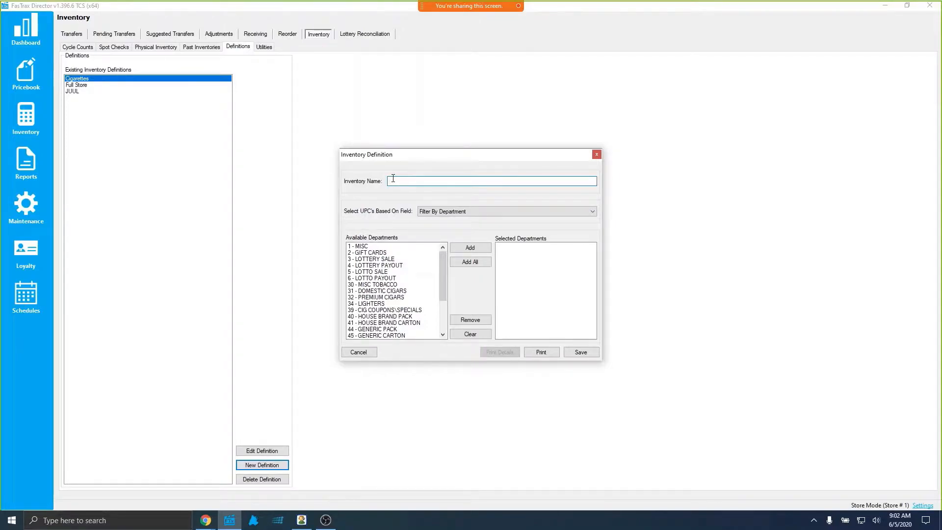
left_click(439, 211)
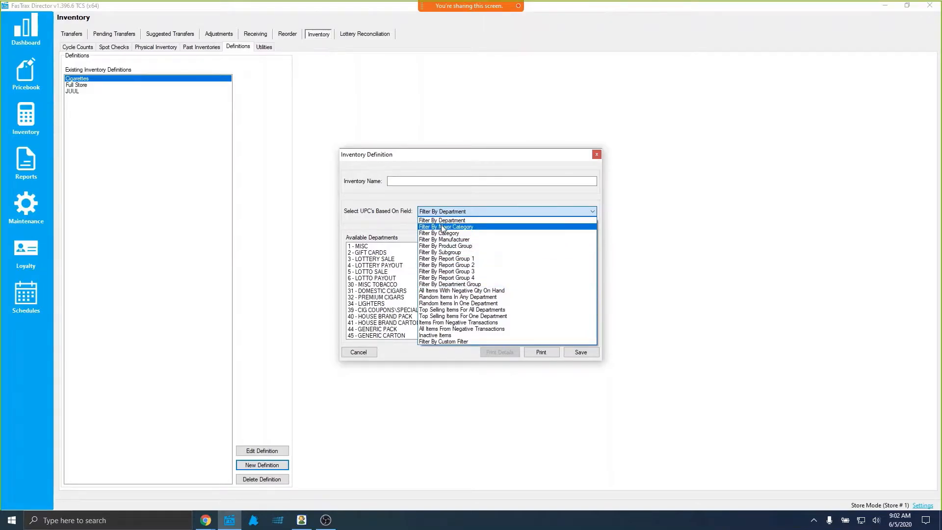
left_click(452, 211)
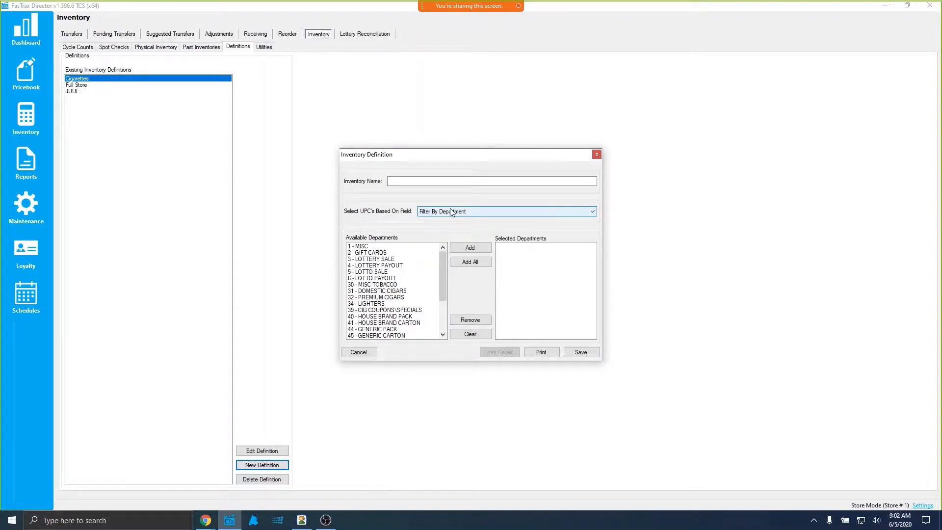
left_click(451, 212)
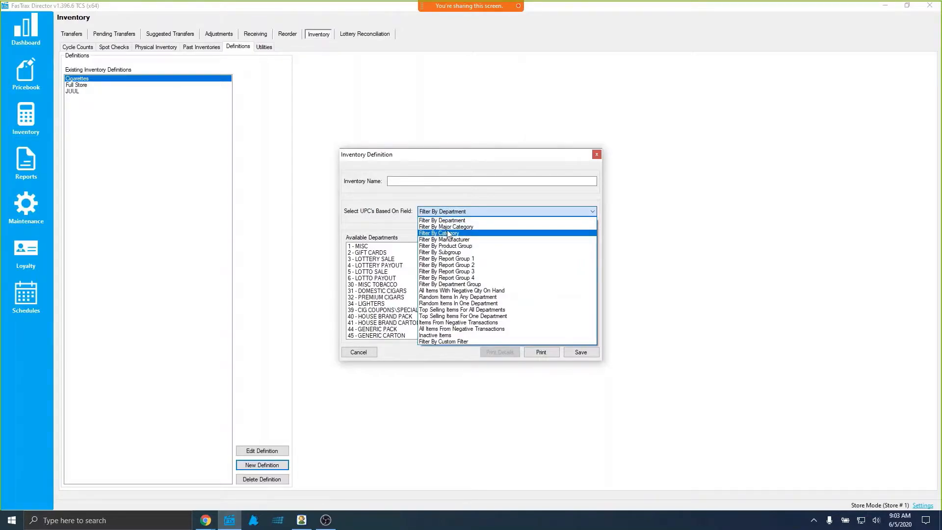
left_click(454, 227)
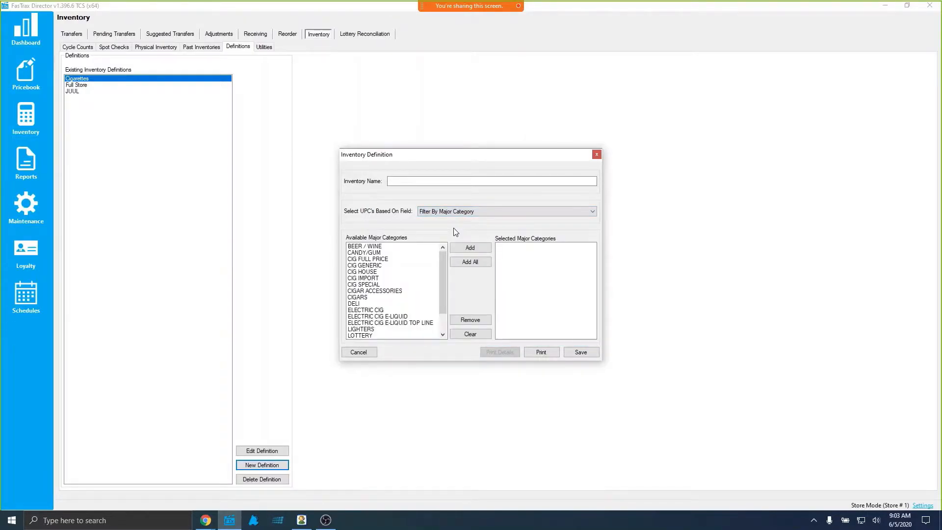
left_click(366, 247)
double_click(367, 250)
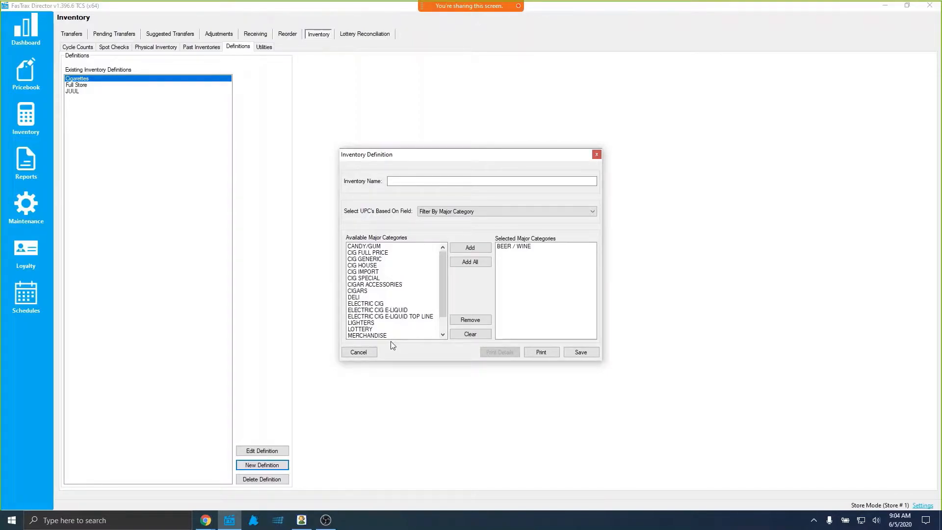
Try basing the definition on All Items With Negative Qty On Hand and on Random Items In Any Department
left_click(461, 212)
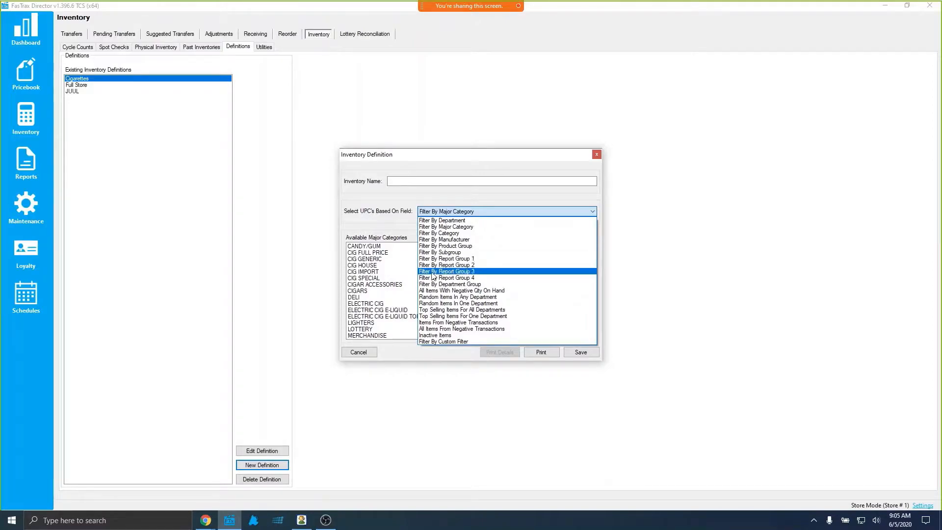
left_click(476, 291)
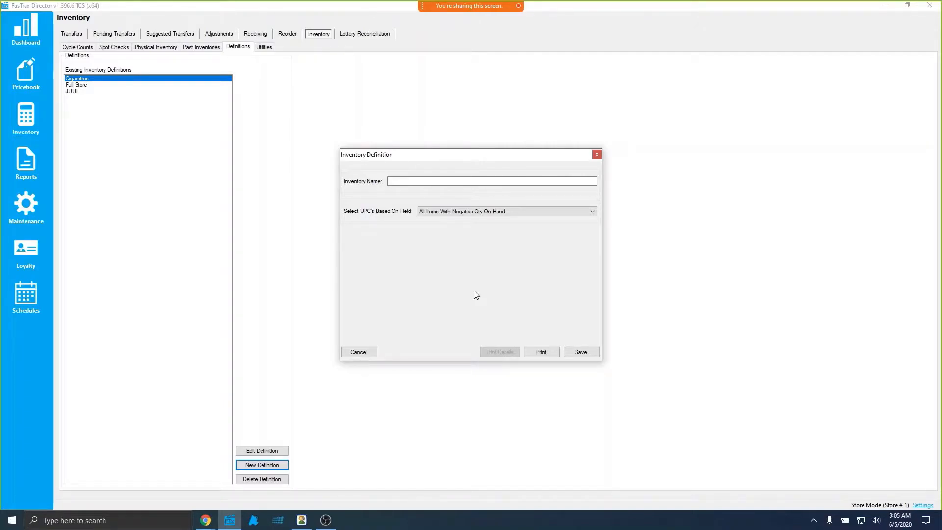
left_click(519, 214)
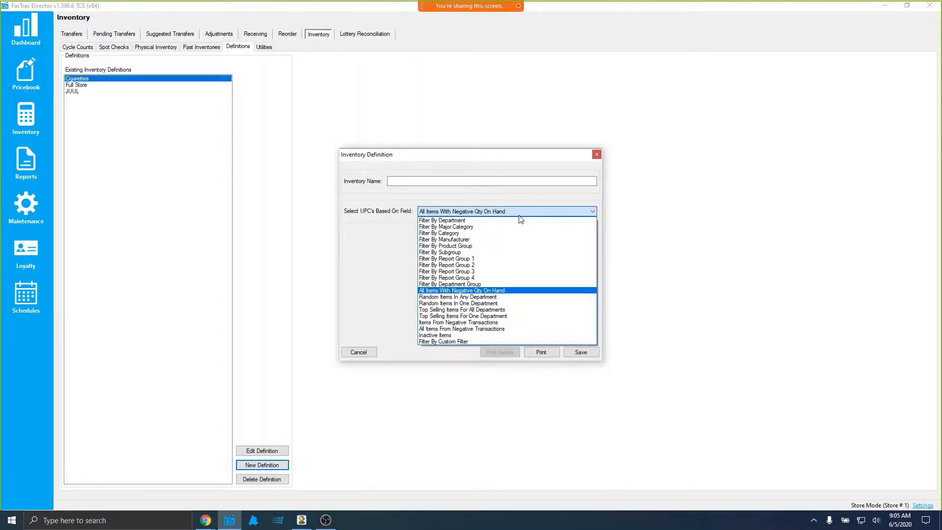
left_click(489, 298)
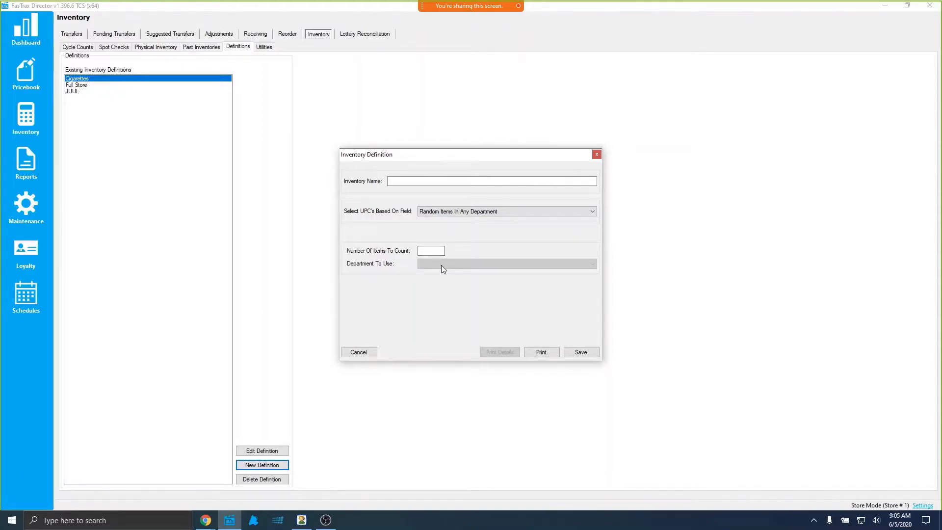
left_click(430, 252)
Base the definition on Random Items In One Department, set 25 items to count, and view the department choices
left_click(481, 211)
left_click(461, 303)
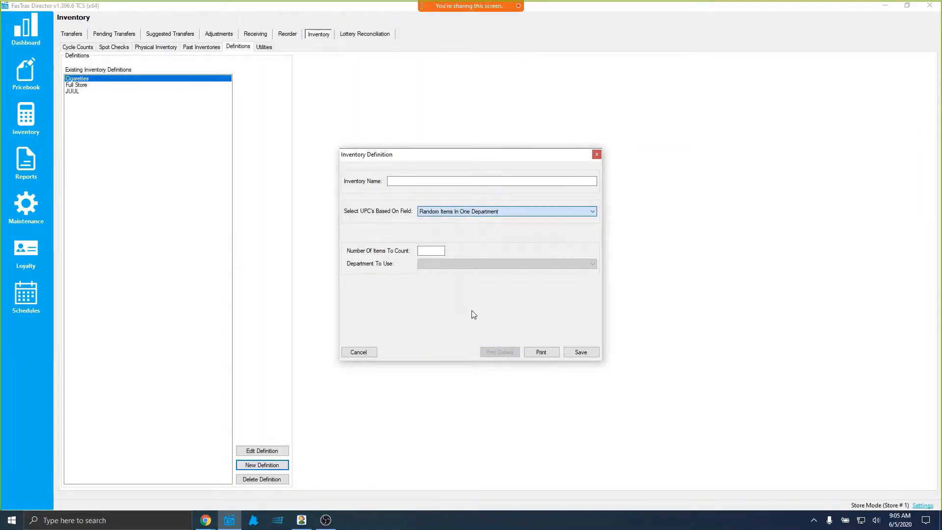
left_click(432, 251)
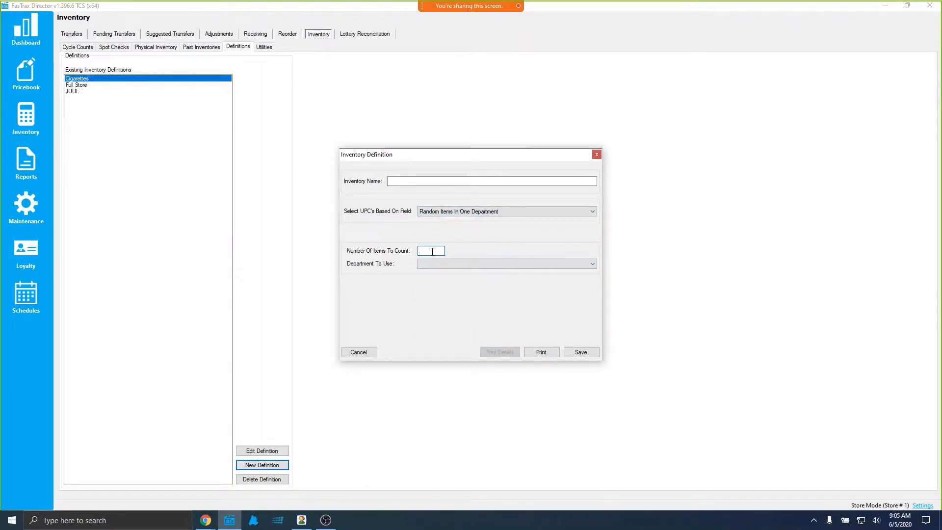
type("25")
left_click(442, 263)
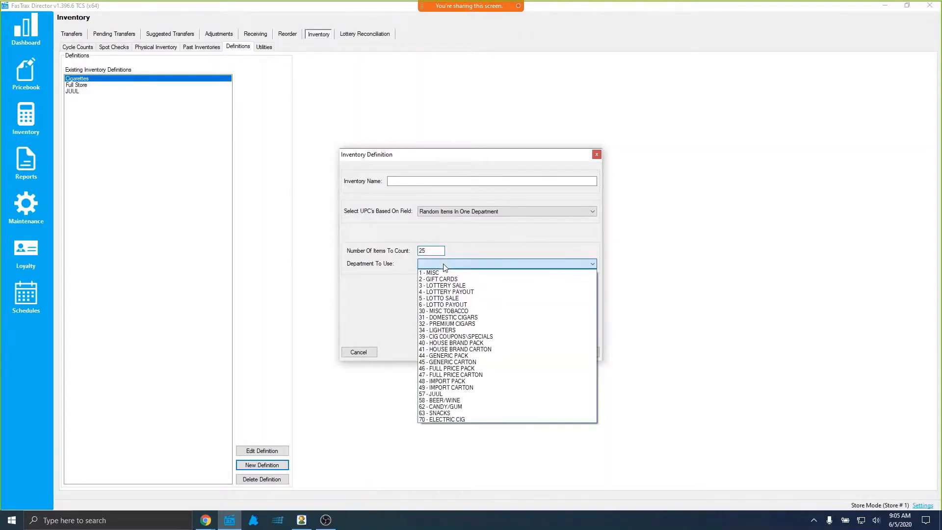
left_click(453, 256)
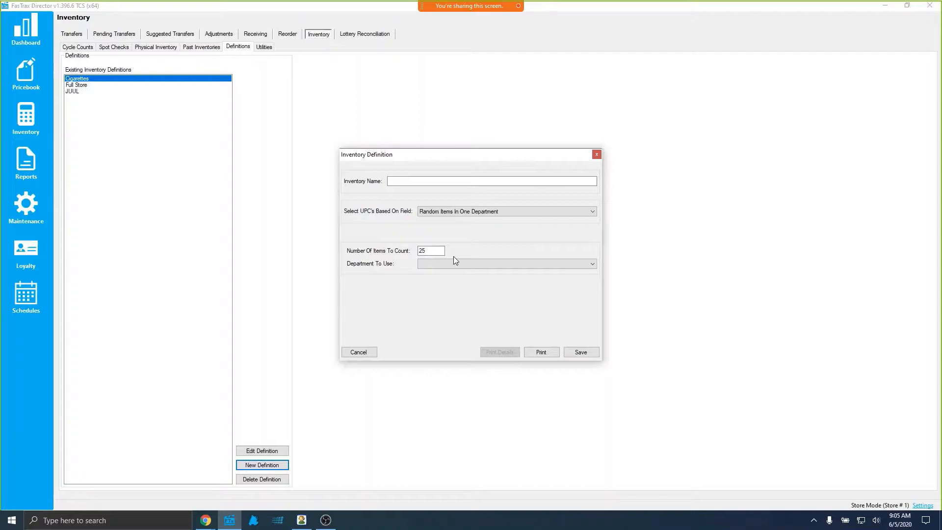
Base the definition on Items From Negative Transactions and set the number of history days to 7
left_click(484, 213)
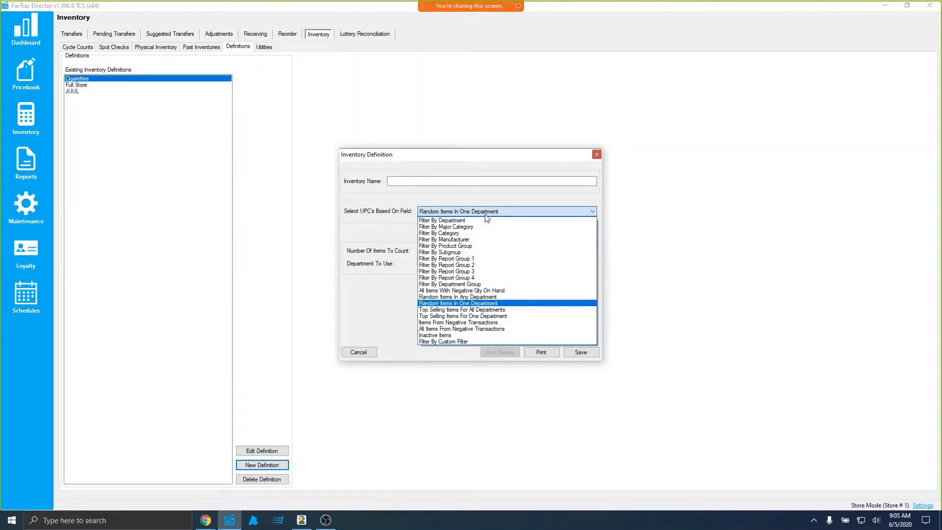
left_click(488, 322)
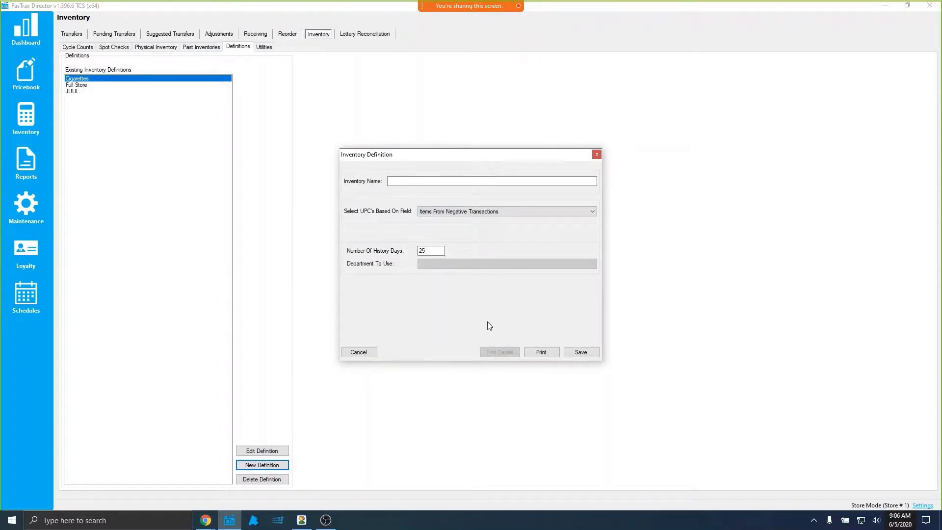
double_click(430, 253)
type("7")
Switch the definition to Filter By Custom Filter, check the available custom filters, and cancel the definition
left_click(496, 215)
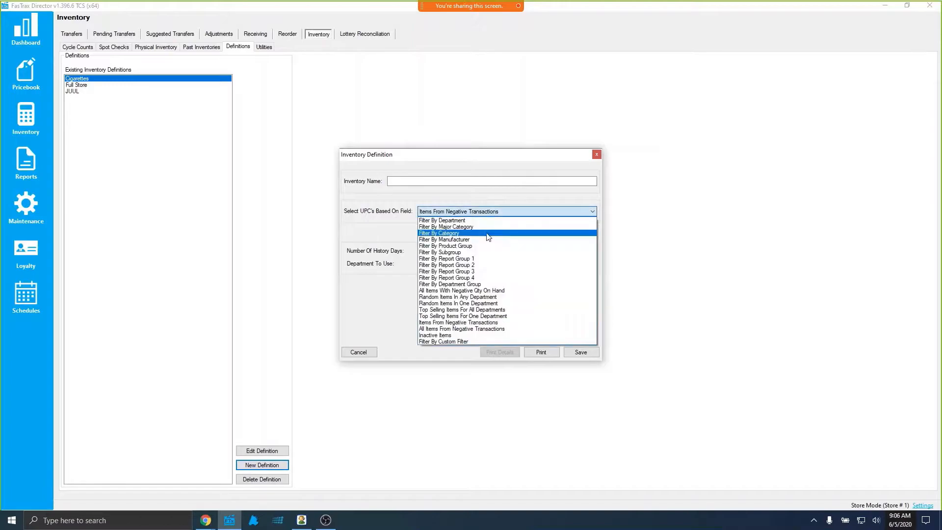
left_click(451, 342)
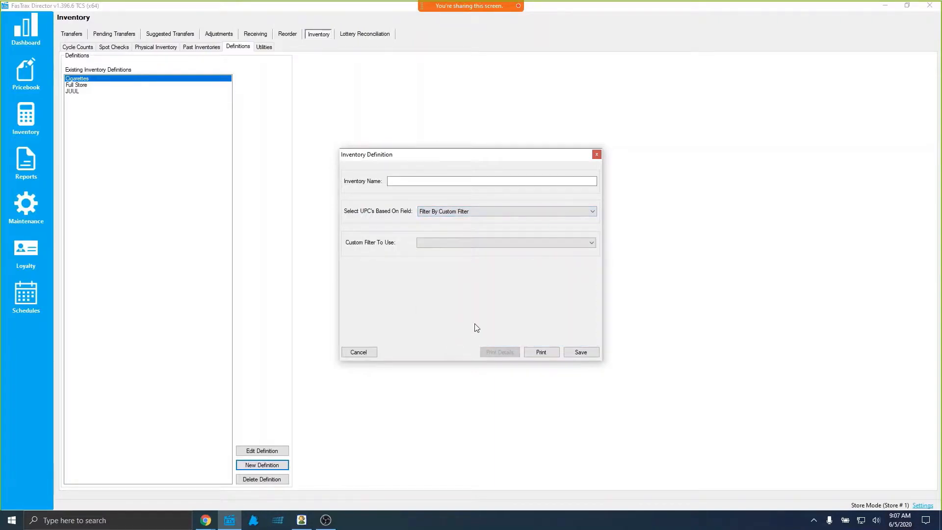
left_click(479, 243)
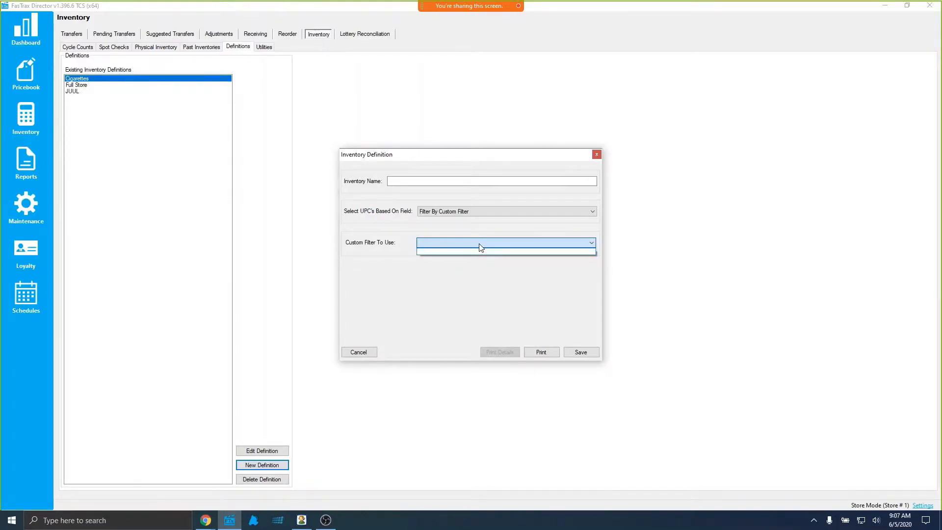
left_click(480, 247)
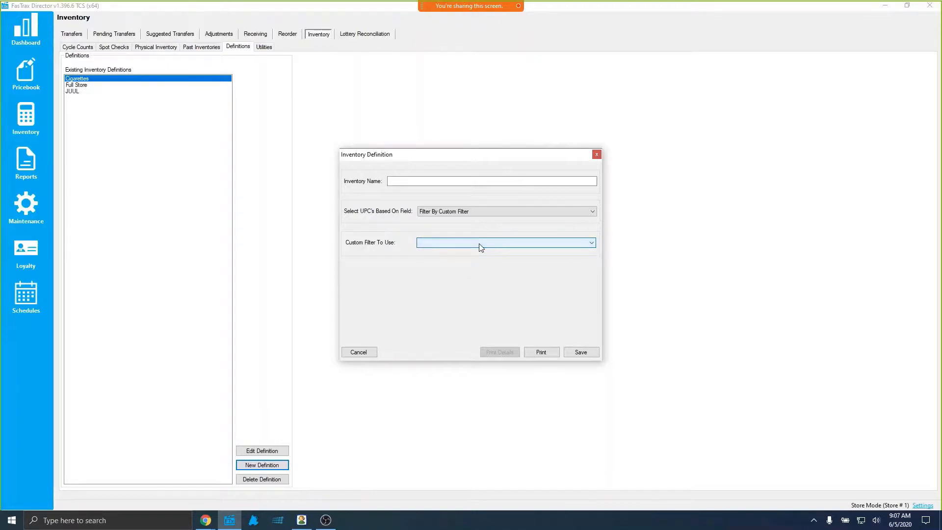
left_click(366, 354)
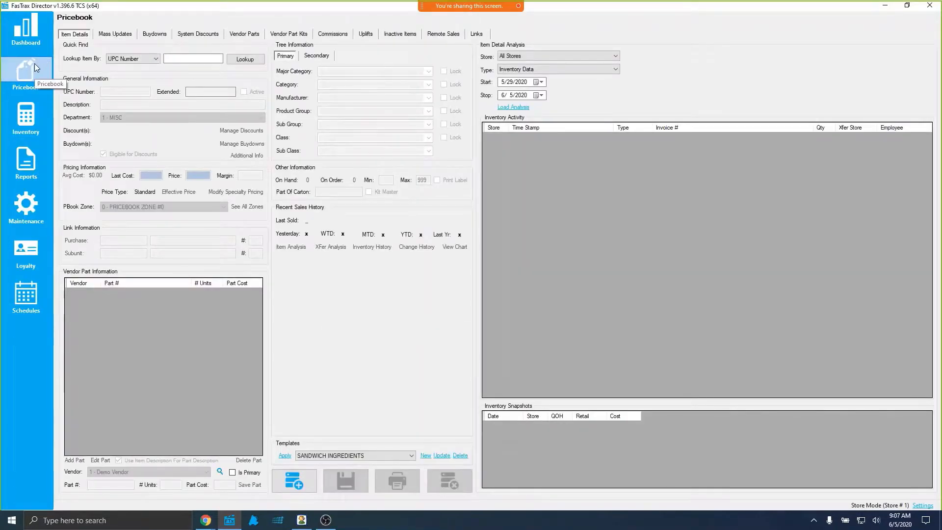
Open the custom filter manager from the filters of the Pricebook's mass updates
left_click(115, 34)
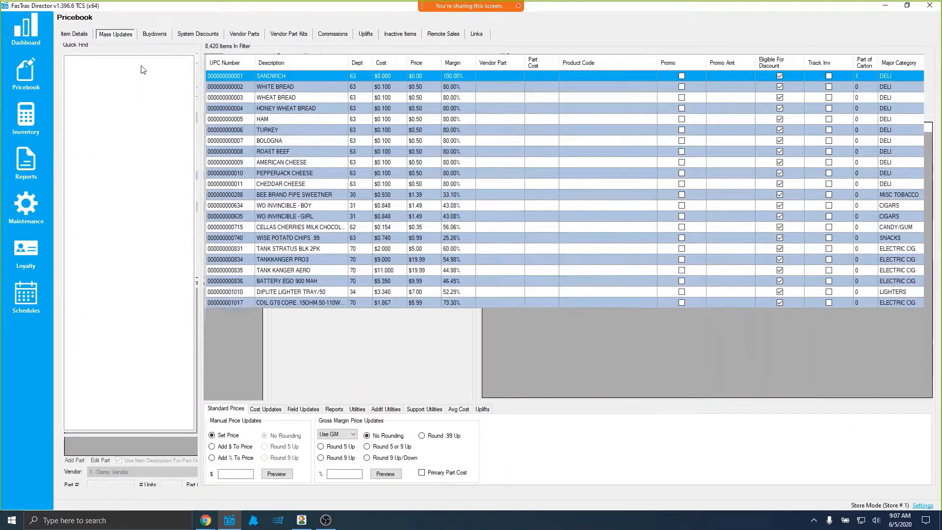
left_click(145, 48)
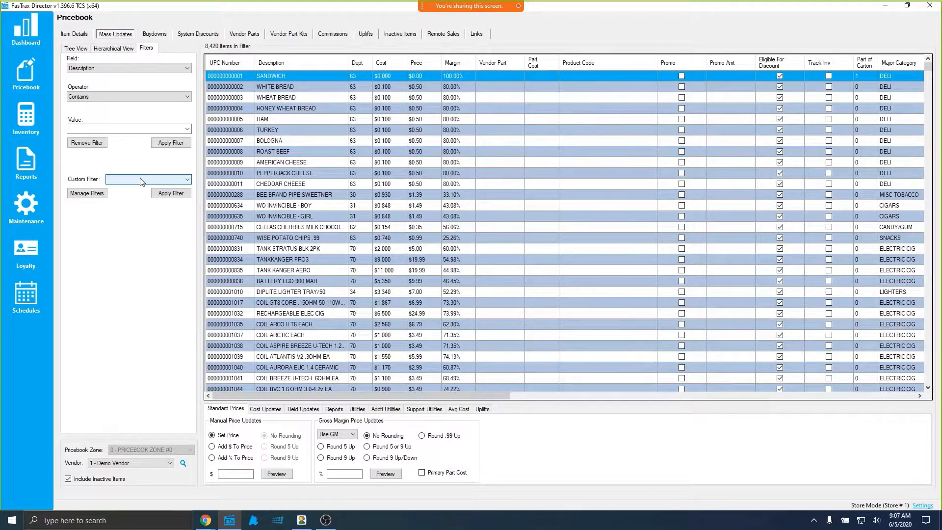
left_click(104, 194)
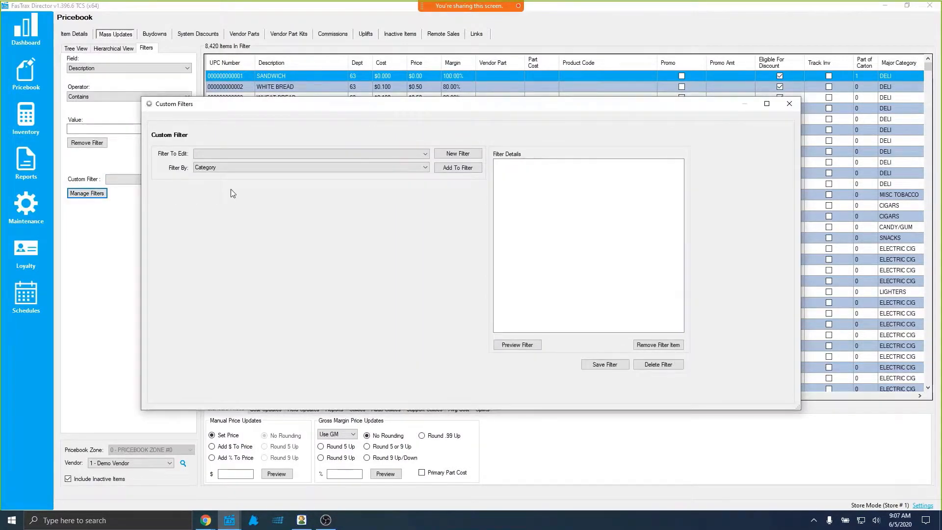
Create a new shared custom filter named Example
left_click(448, 155)
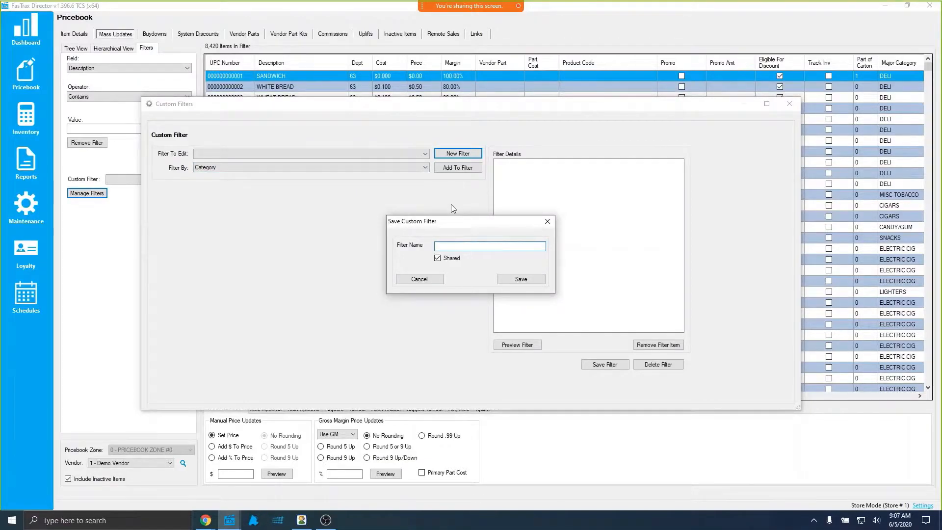
type("Example")
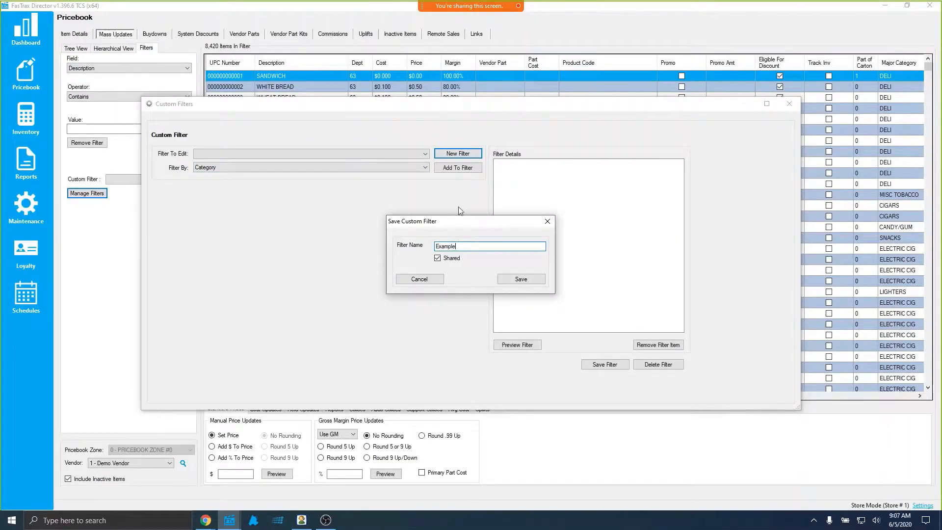
left_click(523, 278)
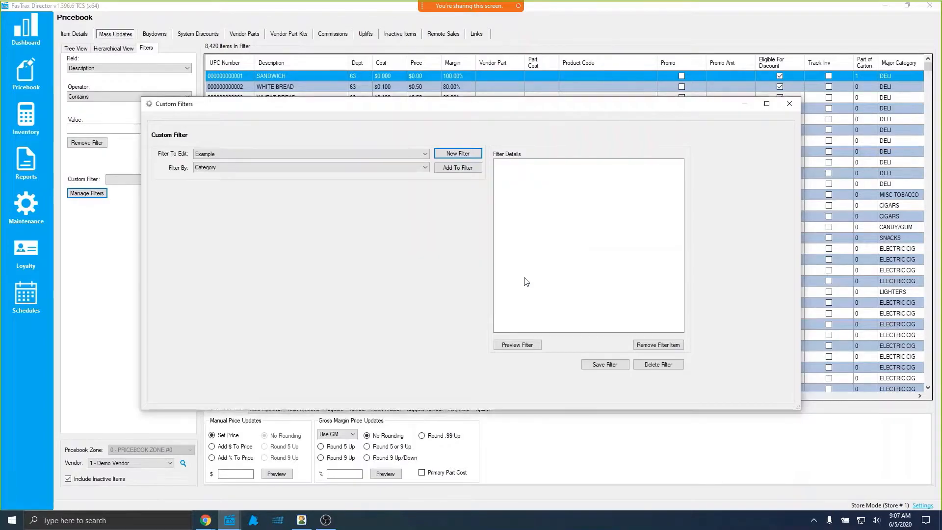
View the fields the Example filter can be based on and close the custom filter manager
left_click(219, 167)
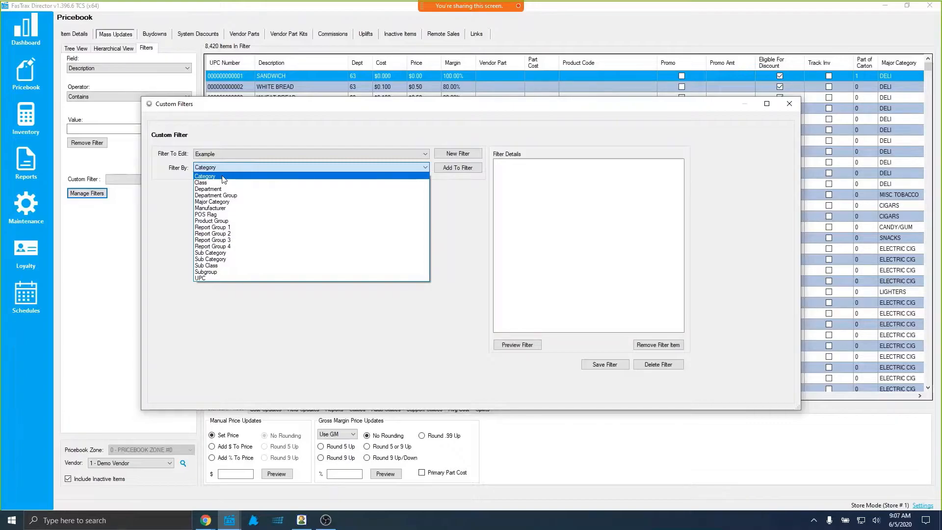
left_click(563, 349)
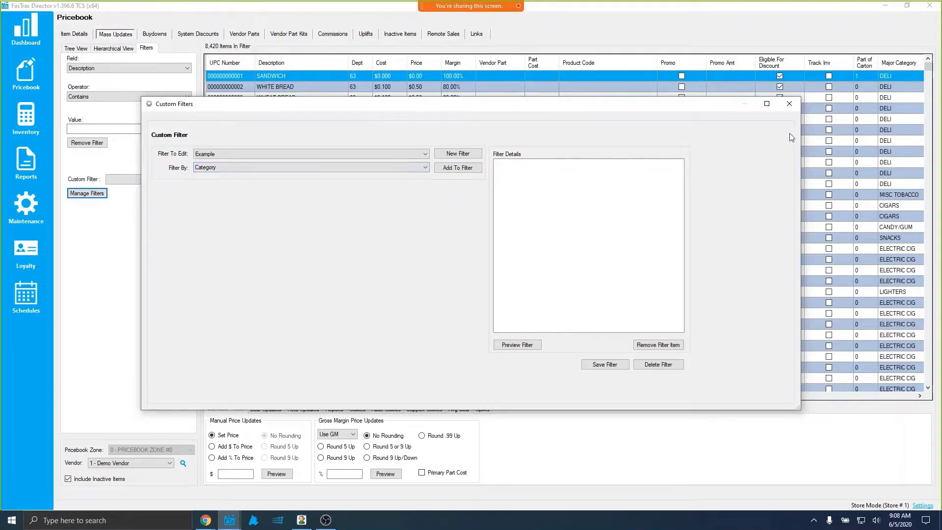
left_click(790, 104)
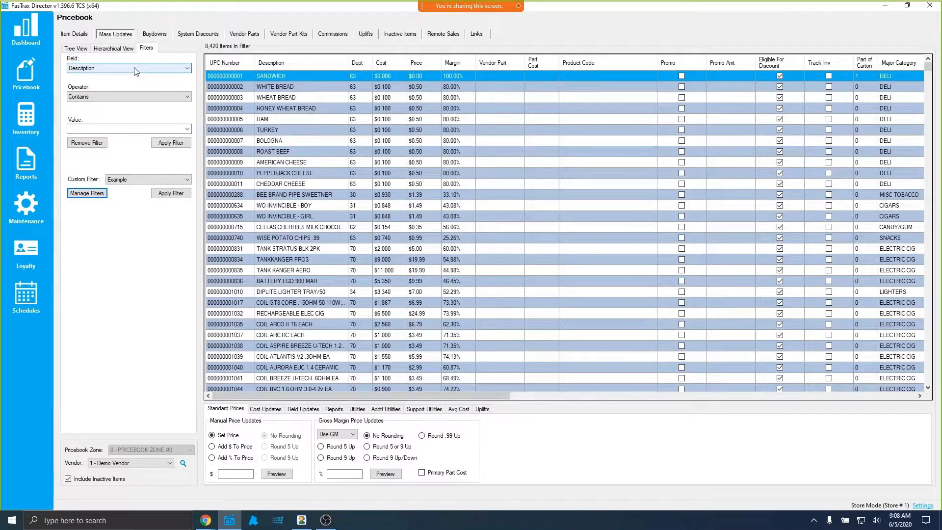
Browse the Pricebook hierarchy through CIG FULL PRICE, FULL PRICE PK and ITG BRANDS to list the WINSTON items, and look inside FULL PRICE CTN
left_click(76, 49)
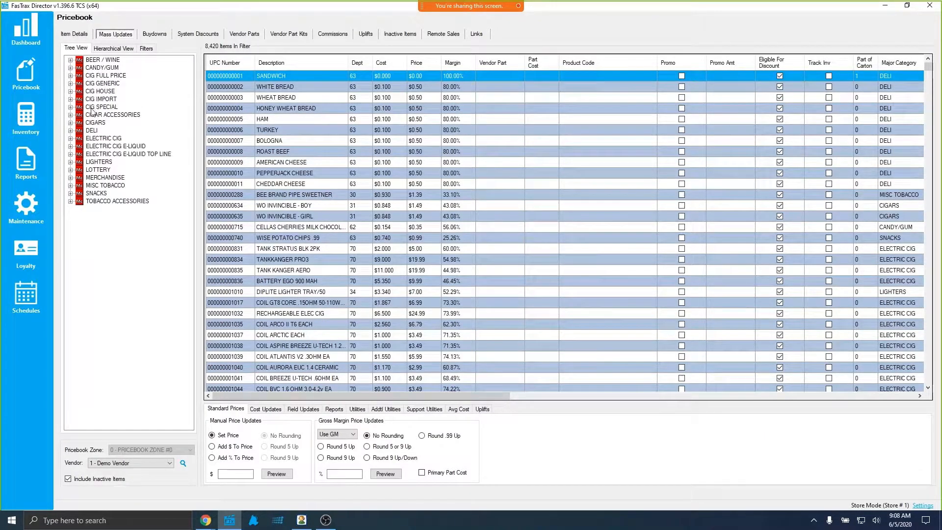
left_click(70, 76)
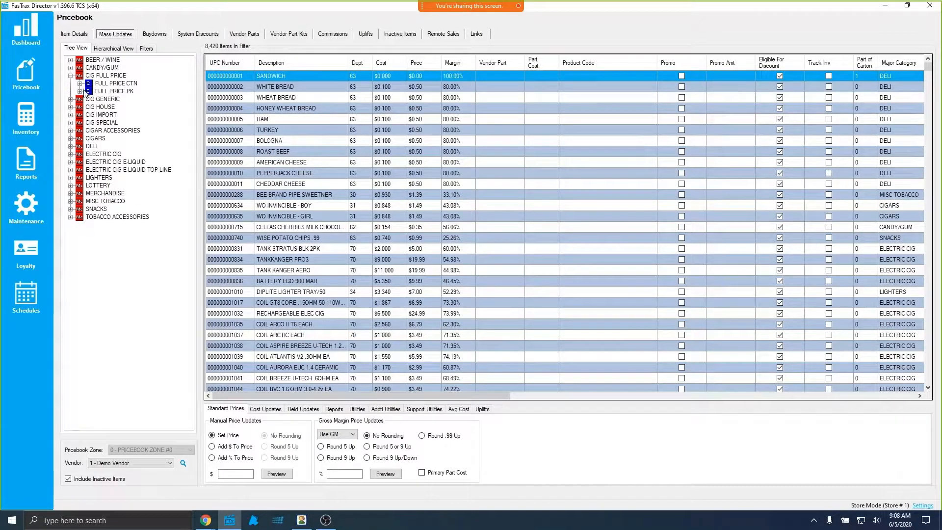
left_click(80, 91)
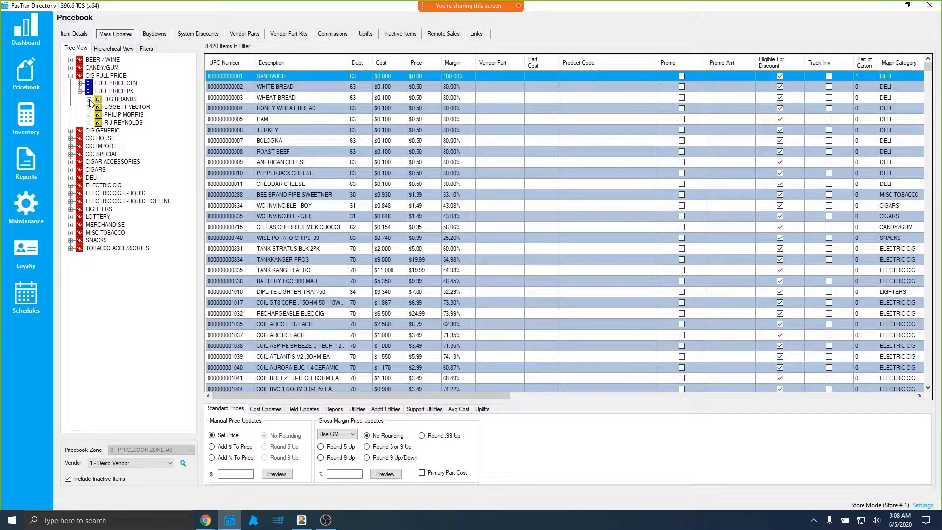
left_click(89, 99)
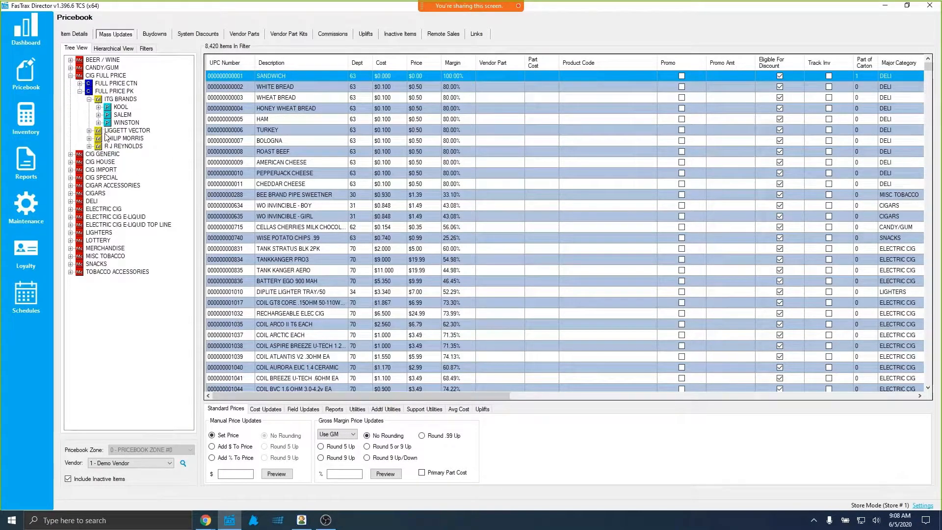
left_click(89, 99)
left_click(89, 99)
left_click(123, 122)
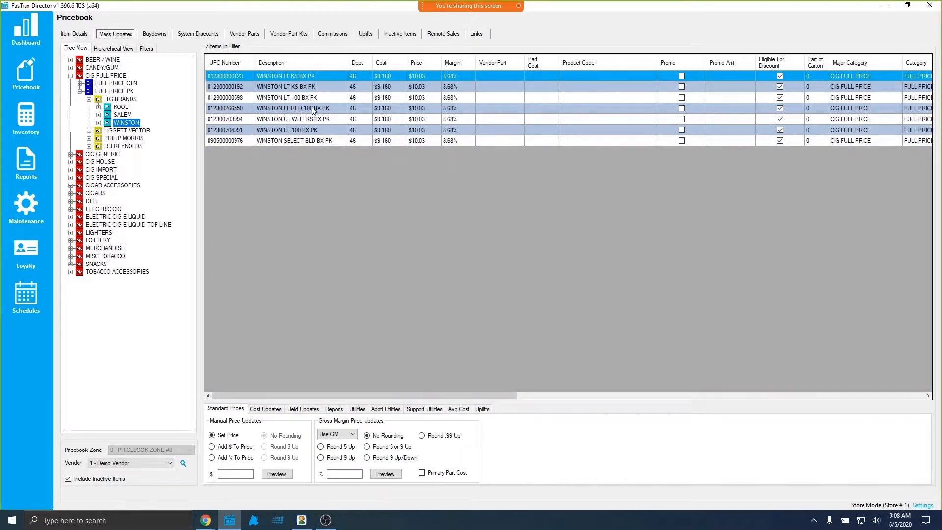
left_click(80, 84)
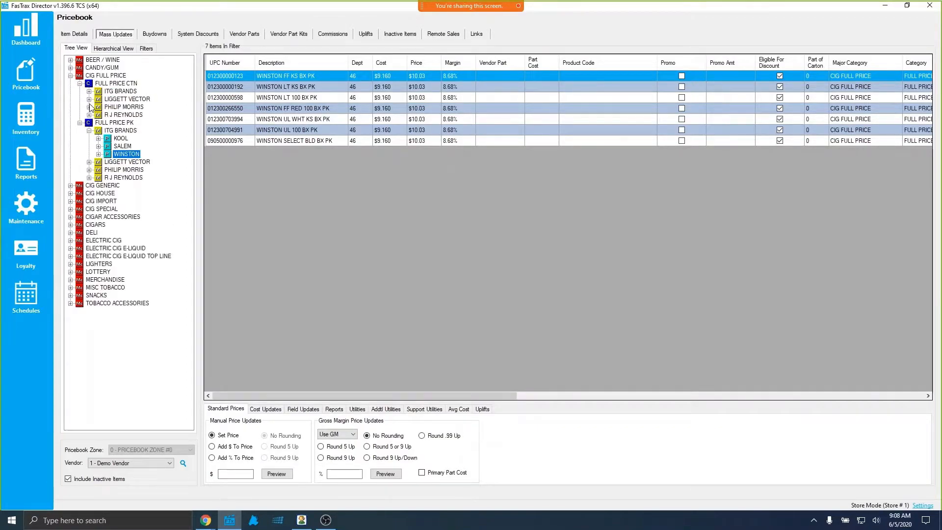
left_click(146, 48)
Open the existing JUUL inventory definition for editing and review the fields its UPCs can be selected by
left_click(30, 114)
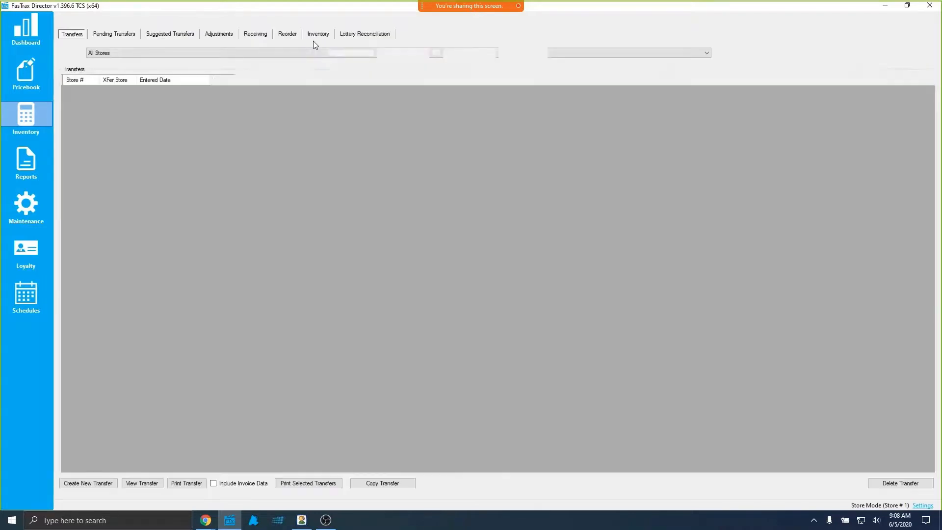
left_click(320, 36)
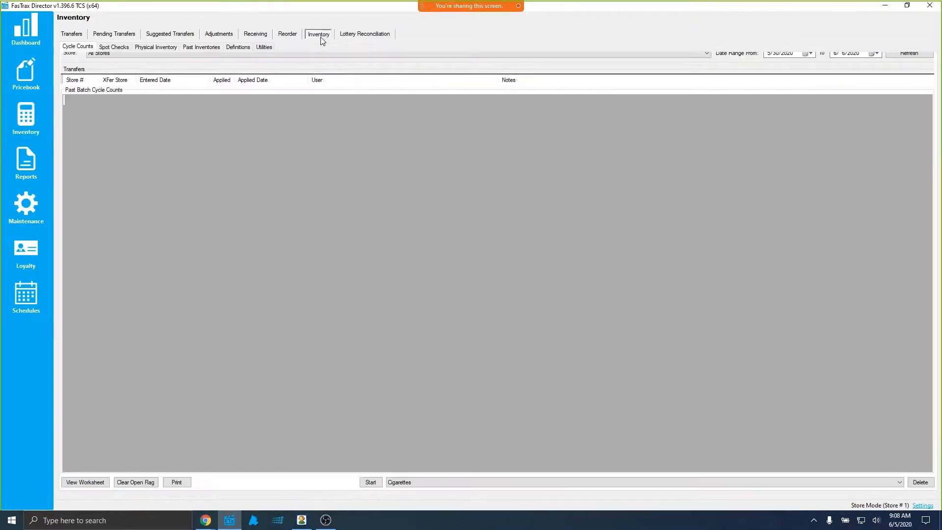
left_click(247, 48)
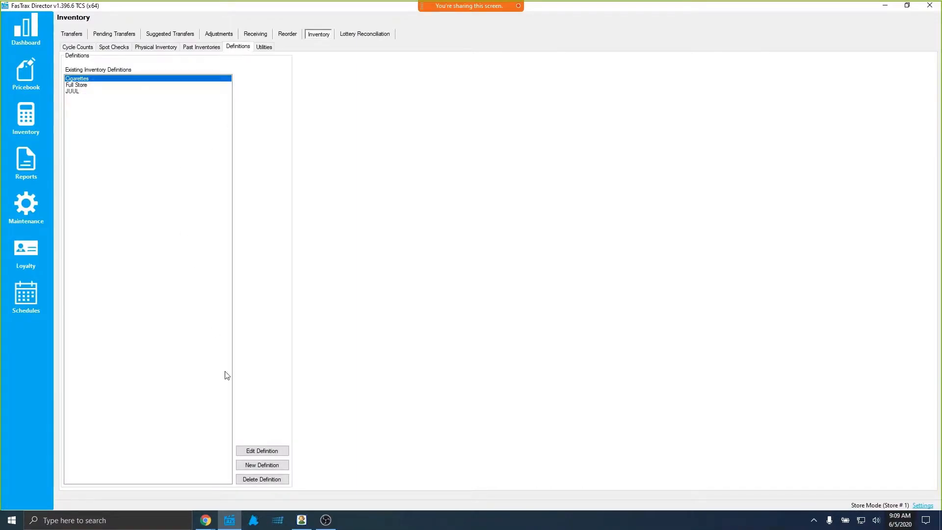
left_click(73, 91)
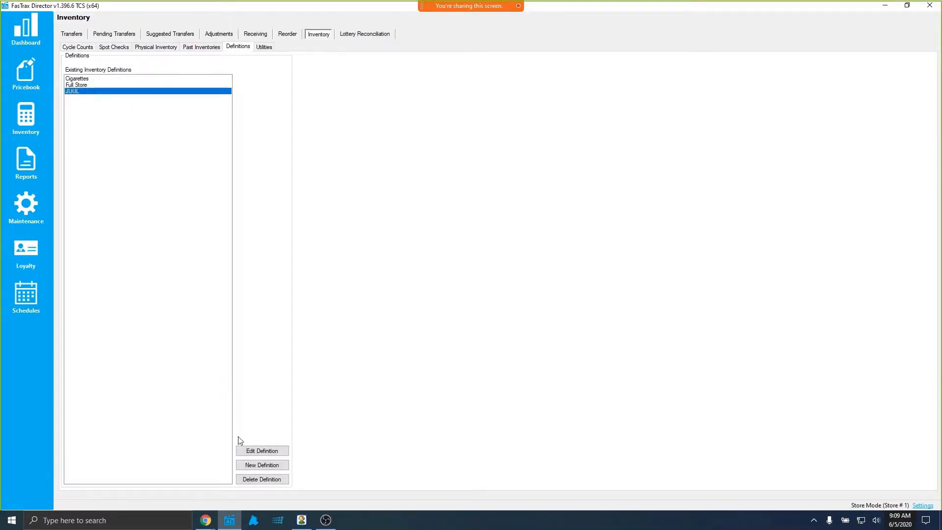
left_click(265, 450)
left_click(477, 211)
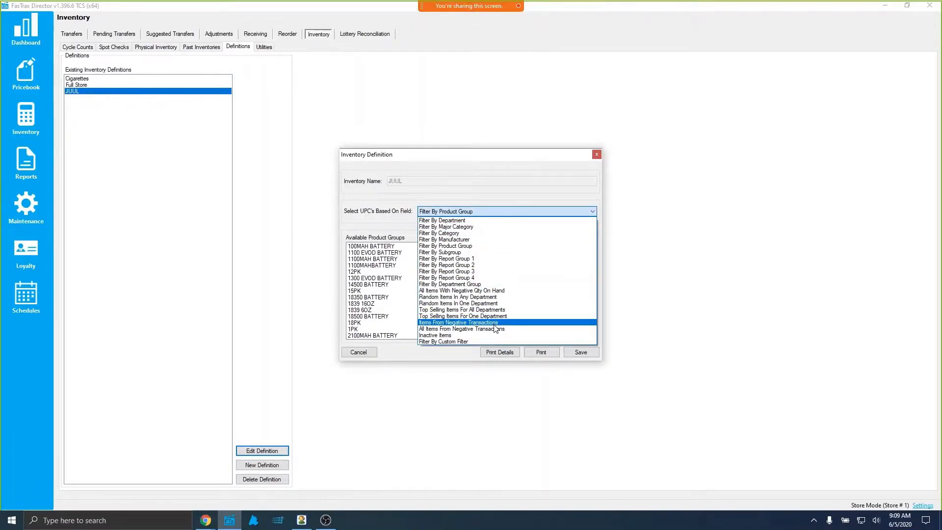
left_click(419, 169)
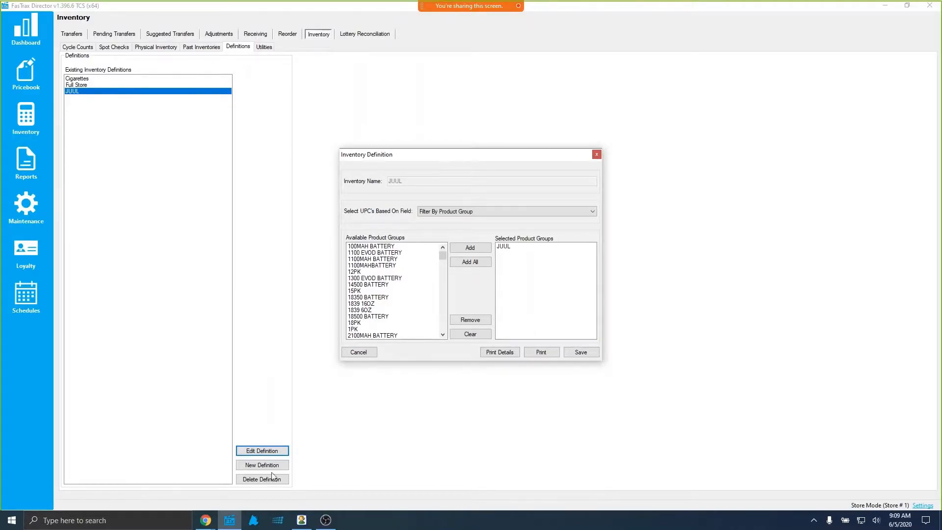
Switch to FasTrax POS and log in with the employee ID and password
left_click(253, 520)
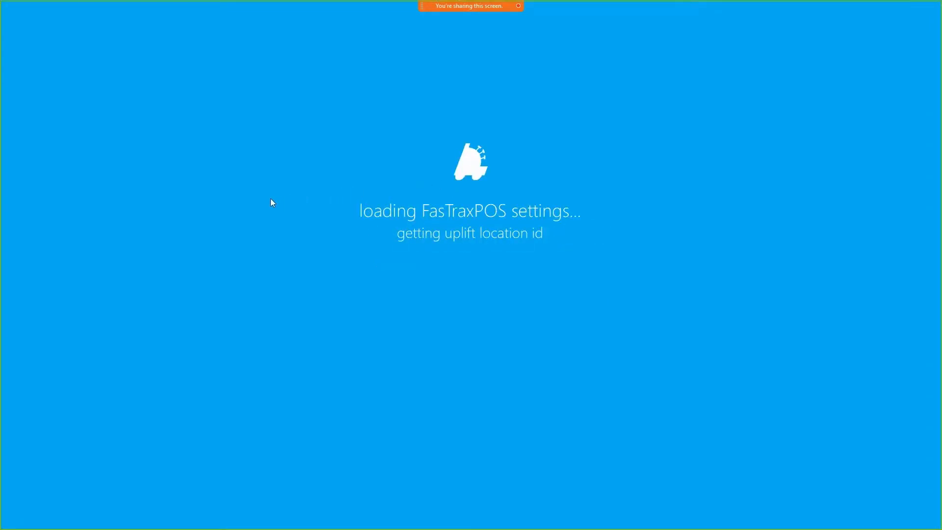
left_click(332, 172)
type("*")
key("Tab")
type("*")
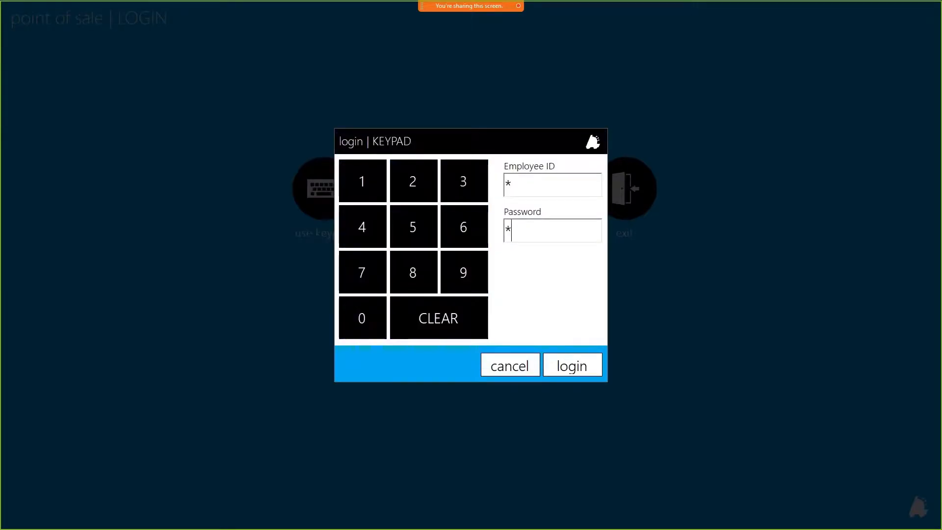
key("Return")
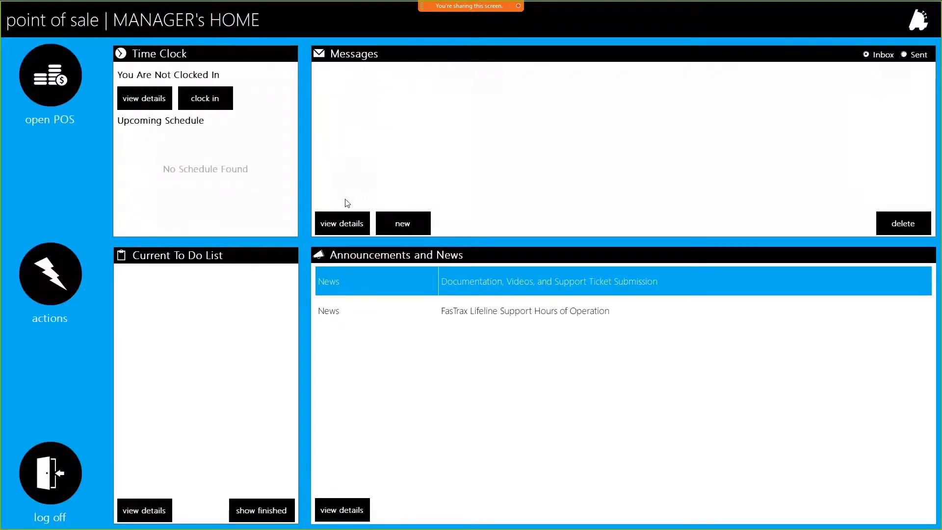
Open the POS inventory definitions, view the form for a new definition, and cancel it
left_click(63, 269)
left_click(217, 107)
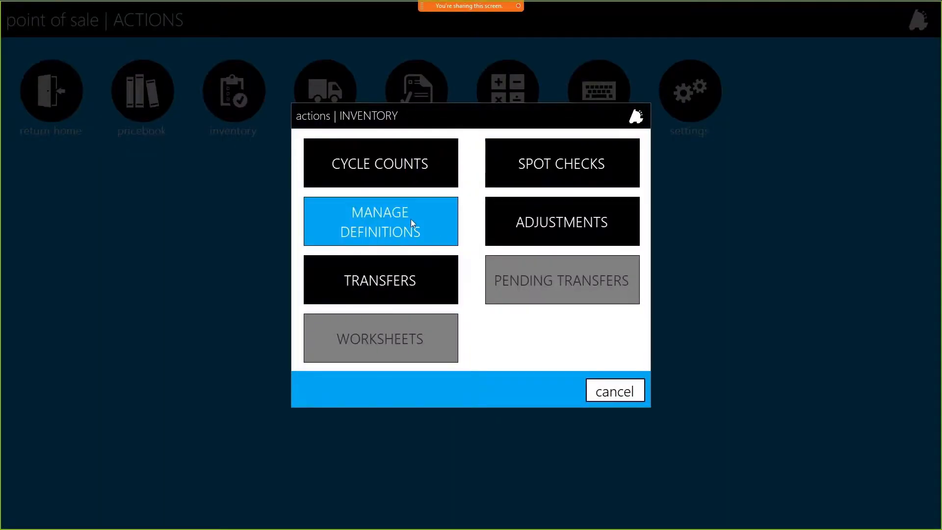
left_click(441, 216)
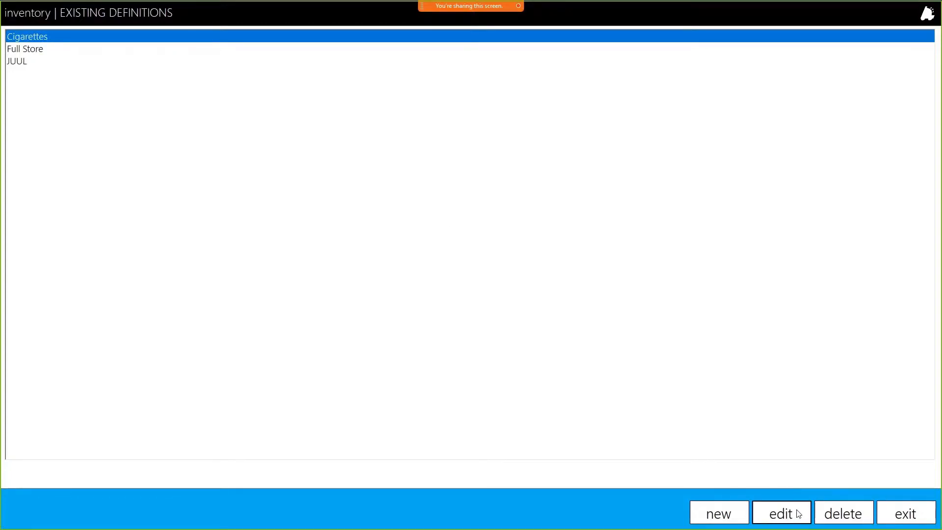
left_click(740, 516)
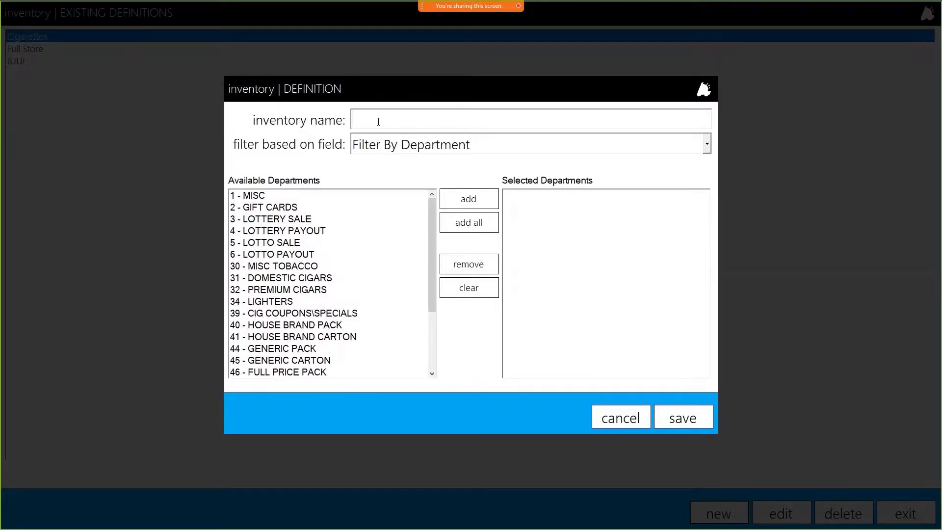
left_click(376, 138)
left_click(529, 405)
left_click(616, 421)
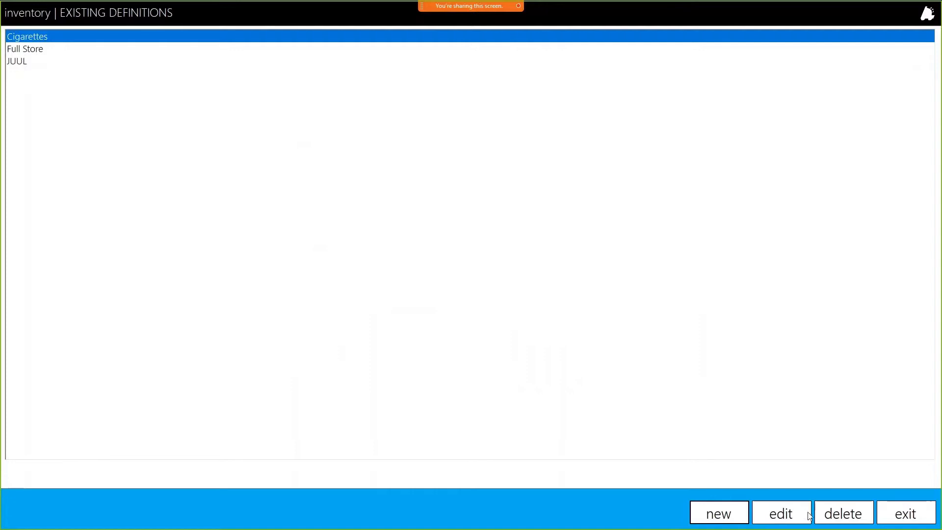
Leave the POS definitions, log off and exit the POS, and switch back to FasTrax Director
left_click(901, 520)
left_click(51, 91)
left_click(30, 473)
left_click(623, 205)
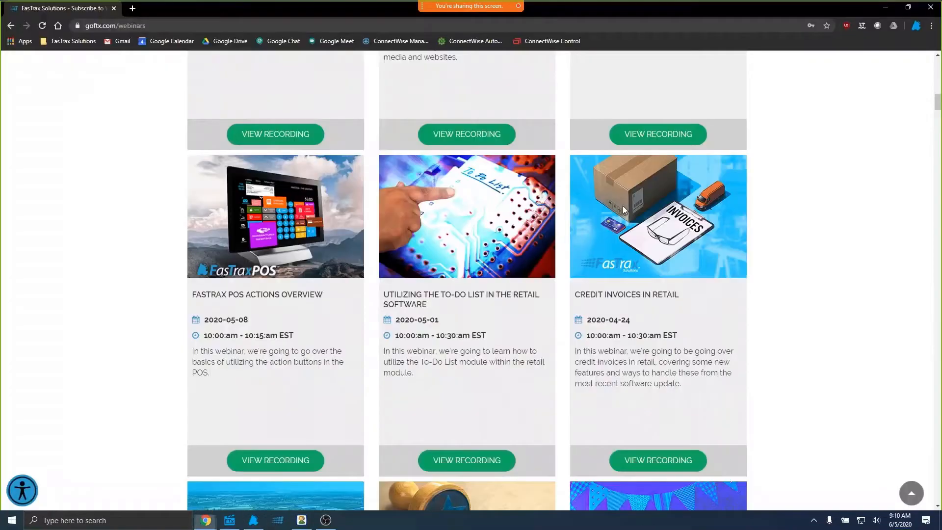
left_click(230, 521)
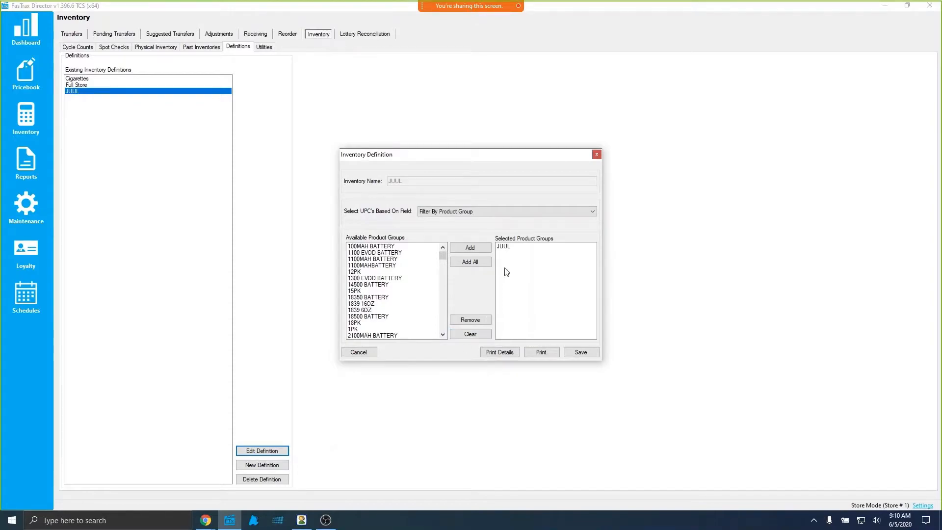
View the detailed items report for the JUUL definition, and close the report and the definition
left_click(500, 352)
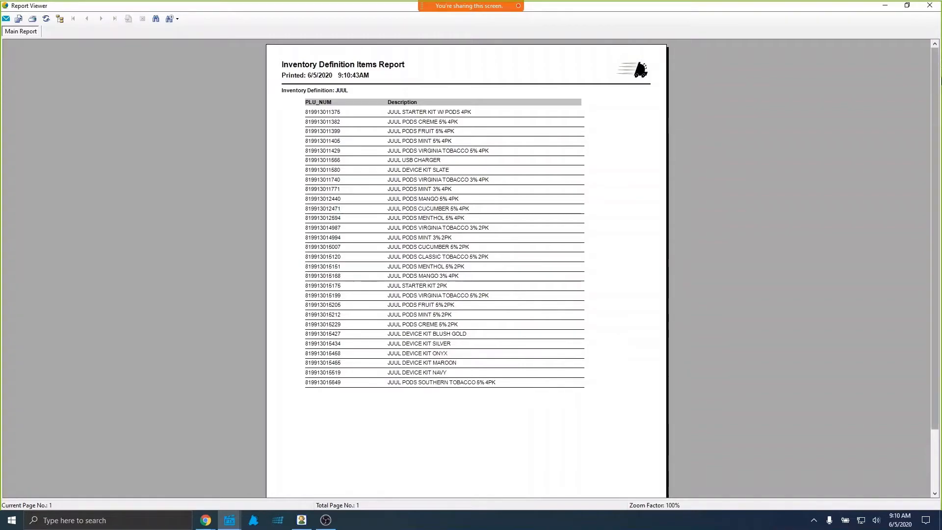
left_click(929, 7)
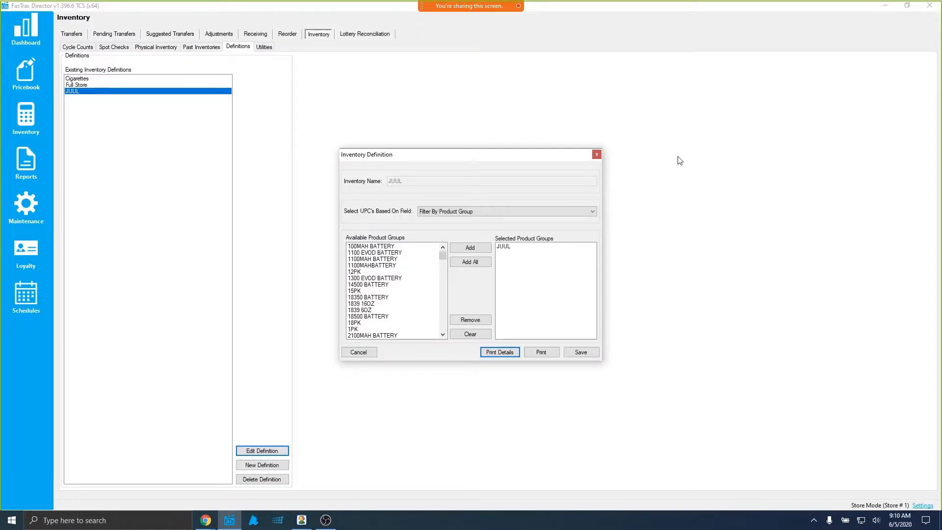
left_click(596, 155)
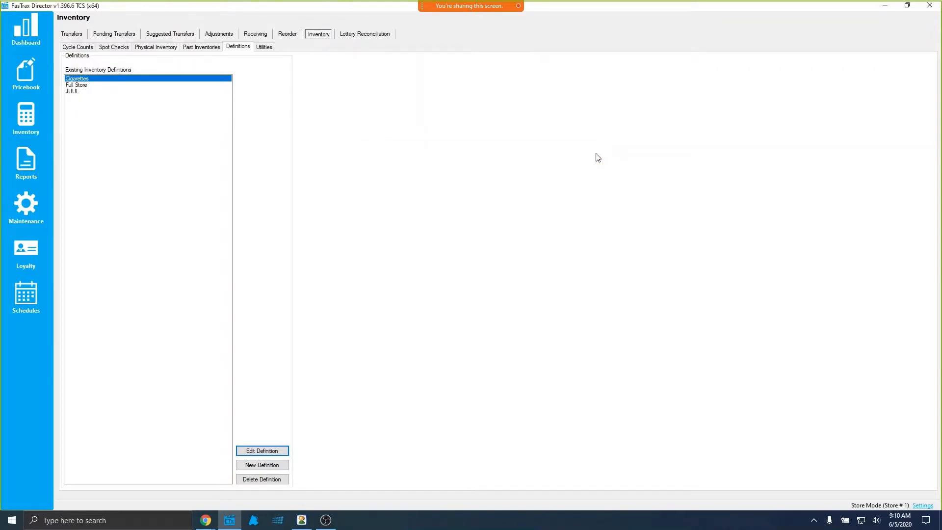
Open the cycle counts and check the filter choices for count status and definition, keeping Show All Counts and All Definitions
left_click(81, 47)
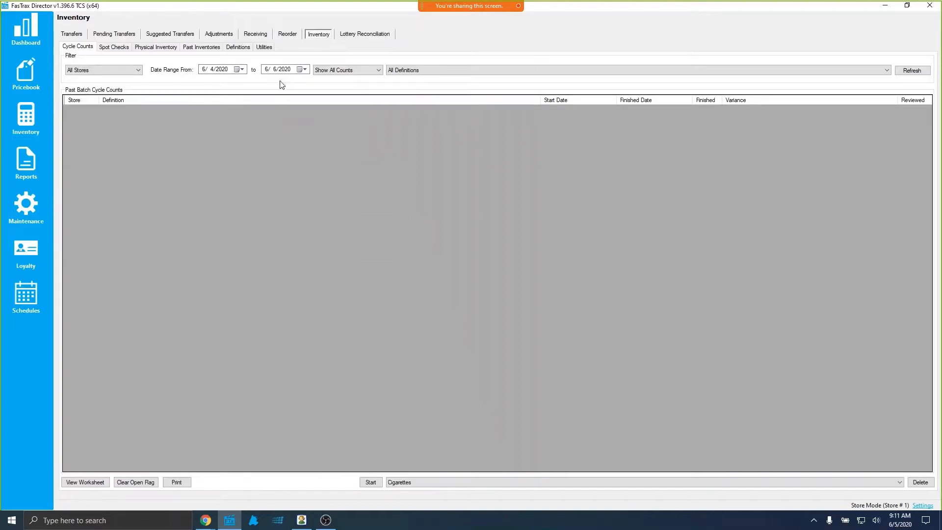
left_click(340, 73)
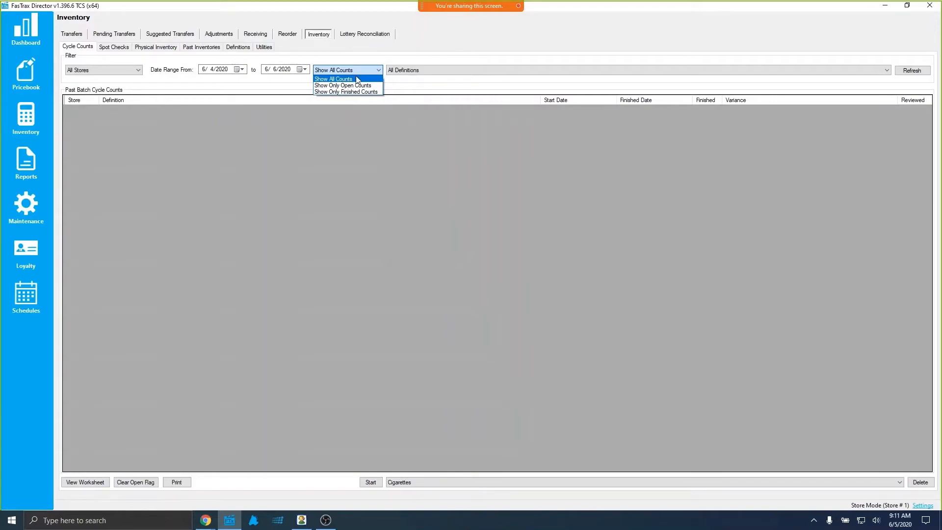
left_click(357, 79)
left_click(441, 72)
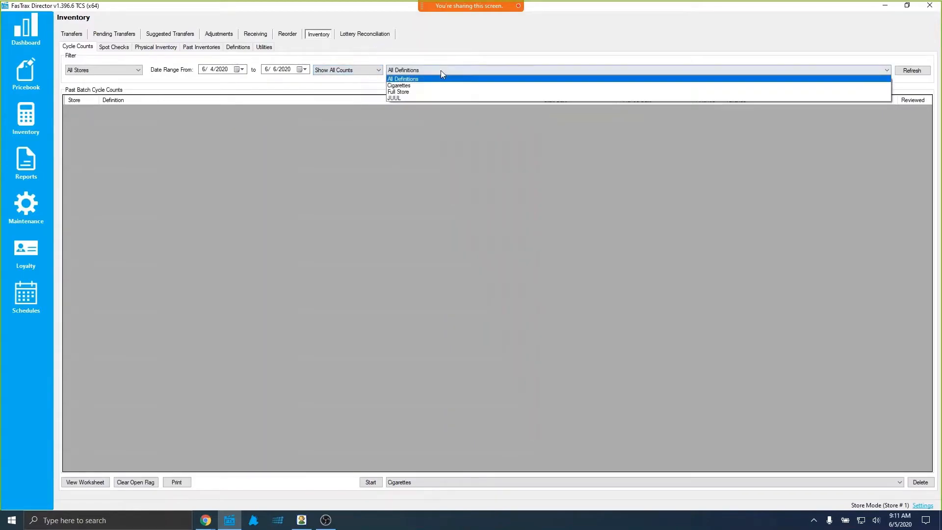
left_click(444, 72)
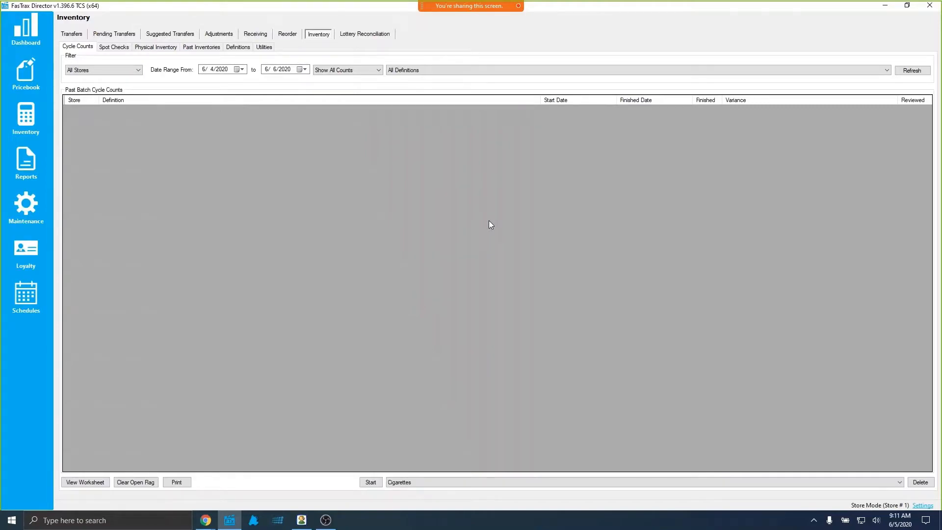
Start a new cycle count using the Cigarettes definition and confirm it
left_click(388, 484)
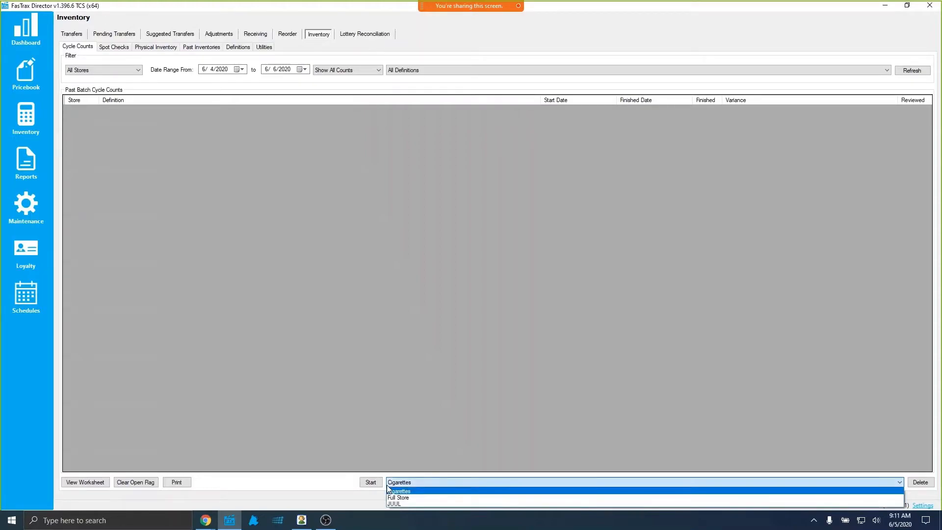
left_click(397, 489)
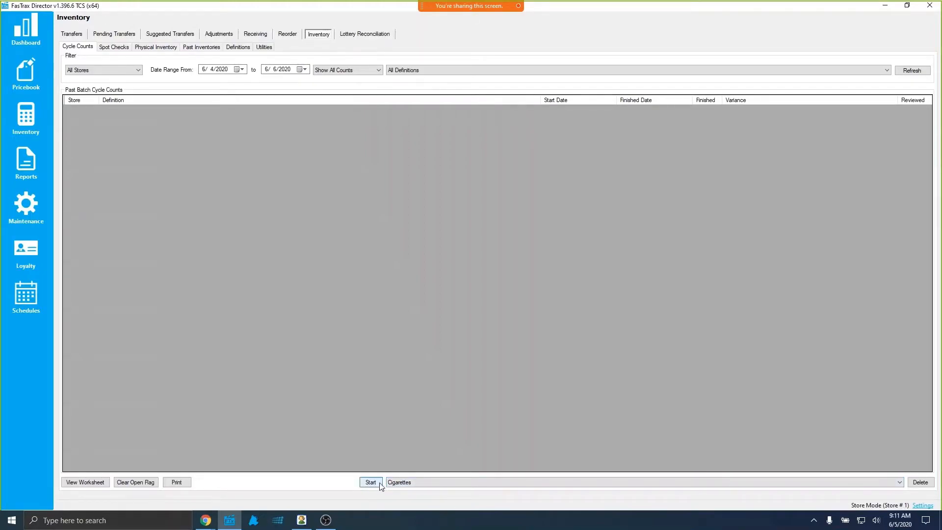
left_click(402, 483)
left_click(390, 490)
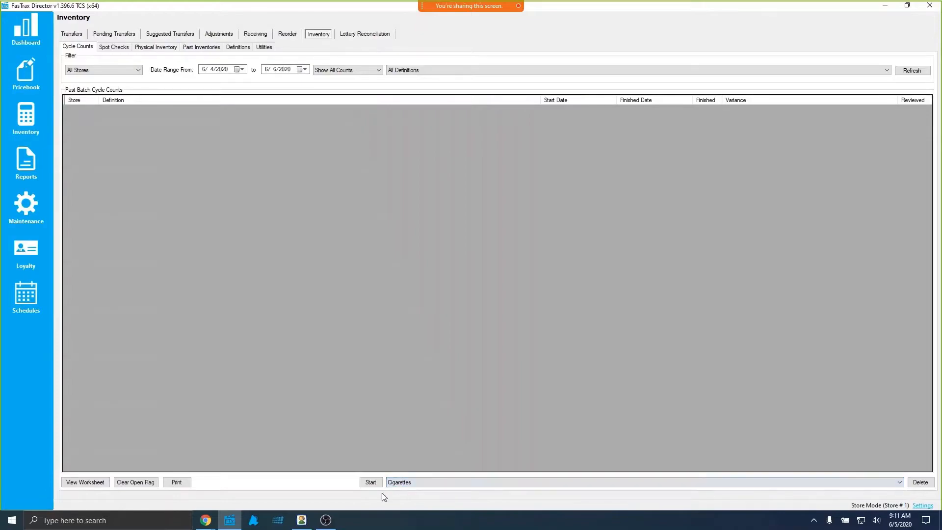
left_click(371, 483)
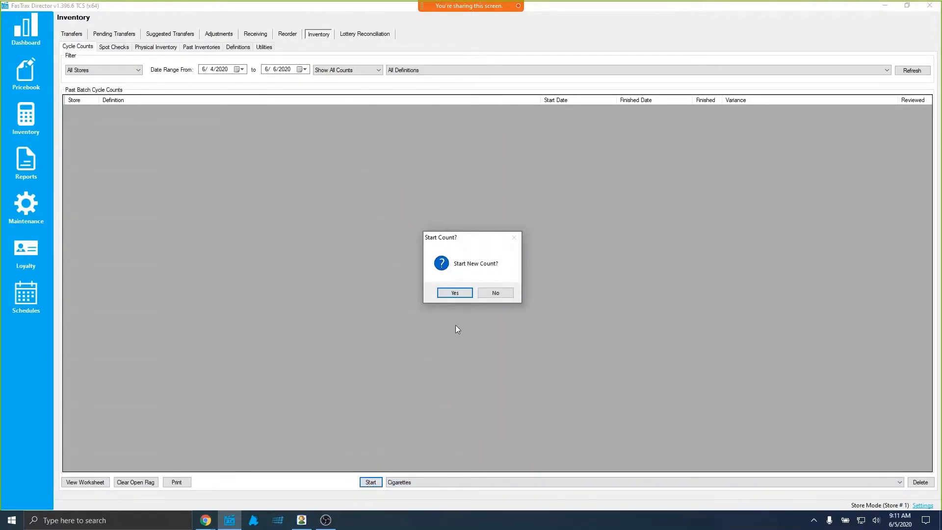
left_click(452, 293)
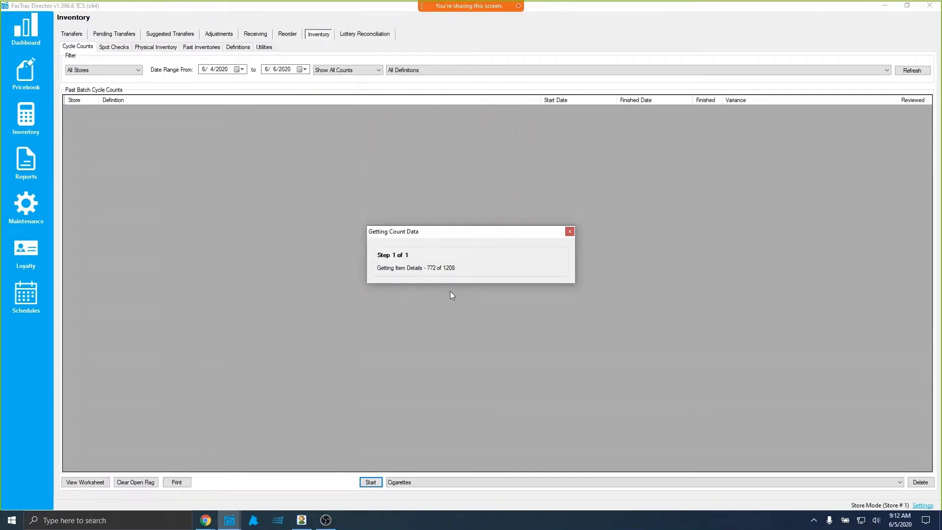
Switch to the handheld in MobiControl Remote, dismiss the connection error, and log back in to the handheld application
left_click(302, 521)
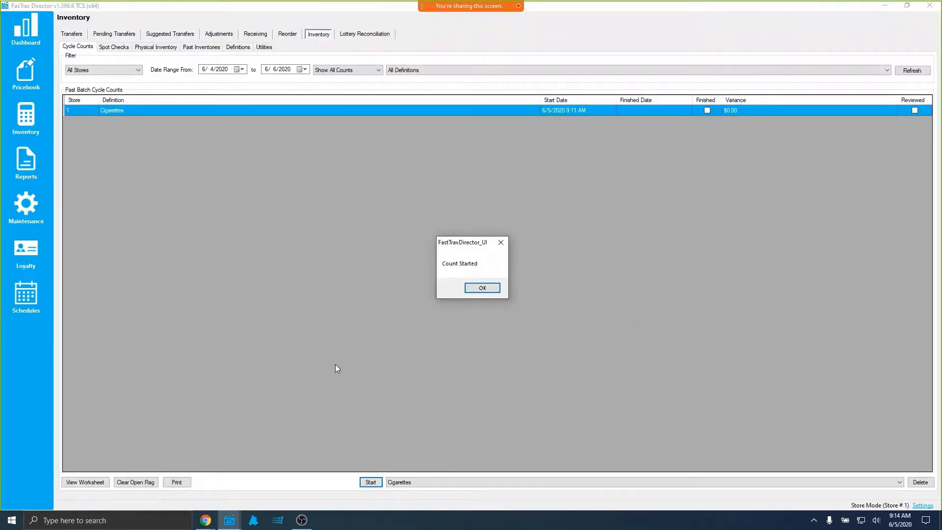
key("alt+Tab")
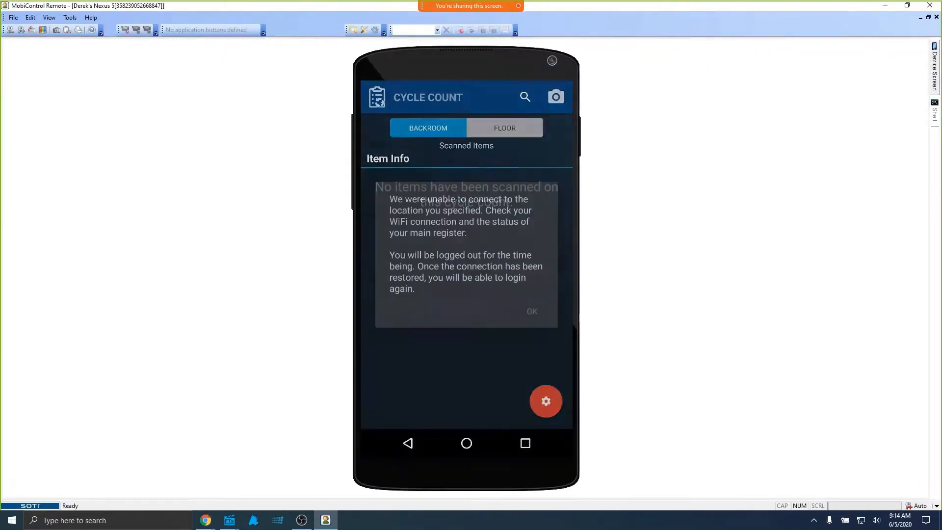
left_click(535, 308)
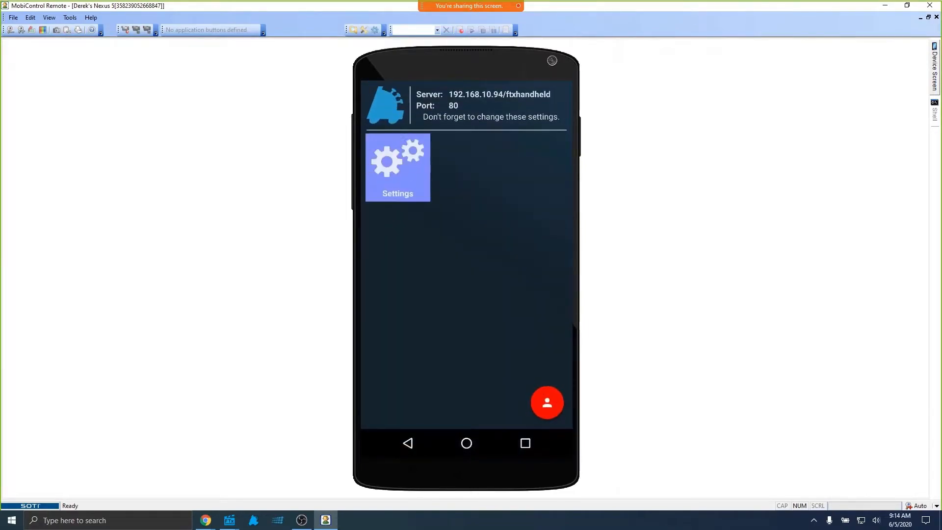
left_click(547, 402)
left_click(466, 327)
left_click(511, 248)
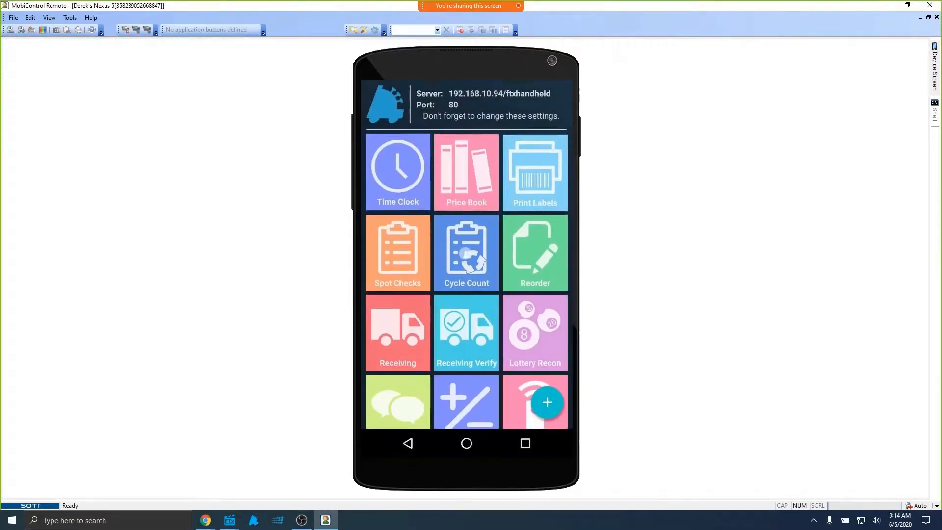
Open the in-progress JUUL cycle count on the handheld and set the counting area to Floor
left_click(479, 260)
left_click(477, 209)
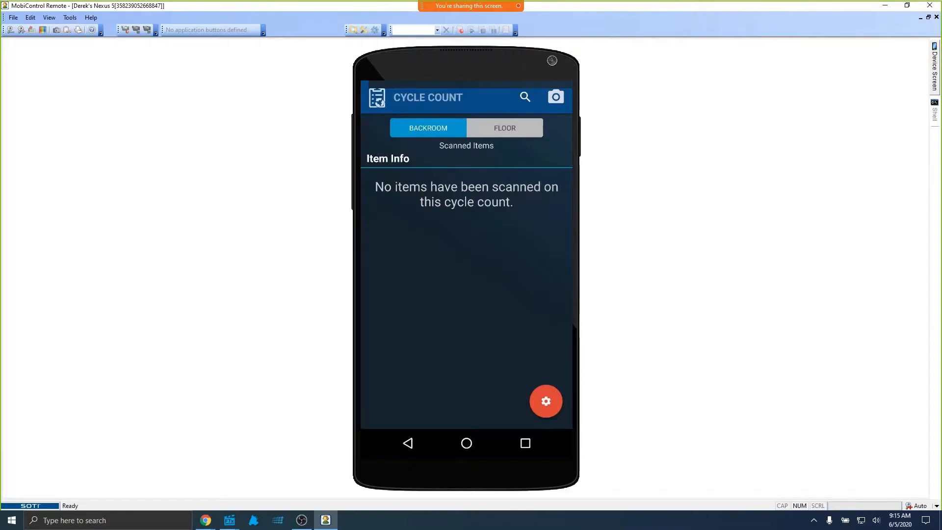
left_click(507, 125)
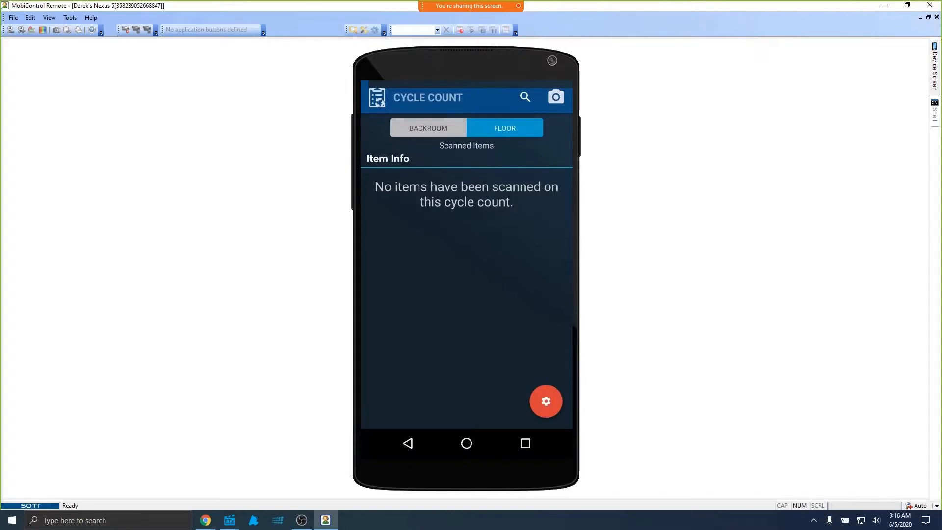
Open the UPC number search in the JUUL cycle count and close it without searching
left_click(498, 284)
left_click(525, 96)
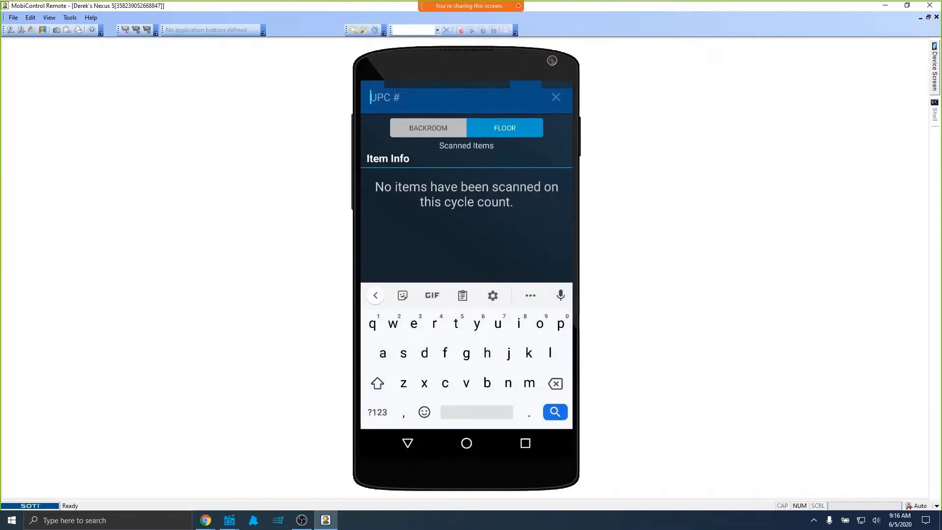
left_click(556, 97)
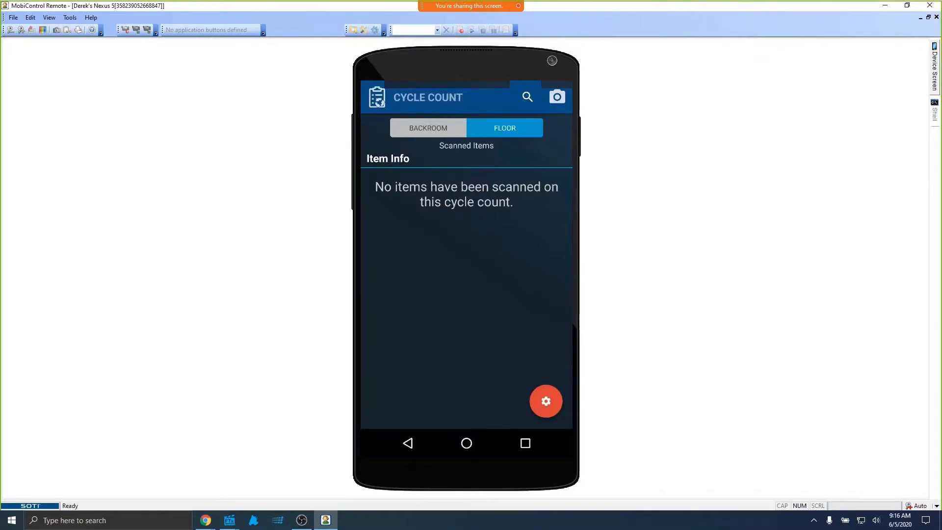
View the Single Scan Settings of the cycle count and cancel them
left_click_drag(493, 230, 498, 255)
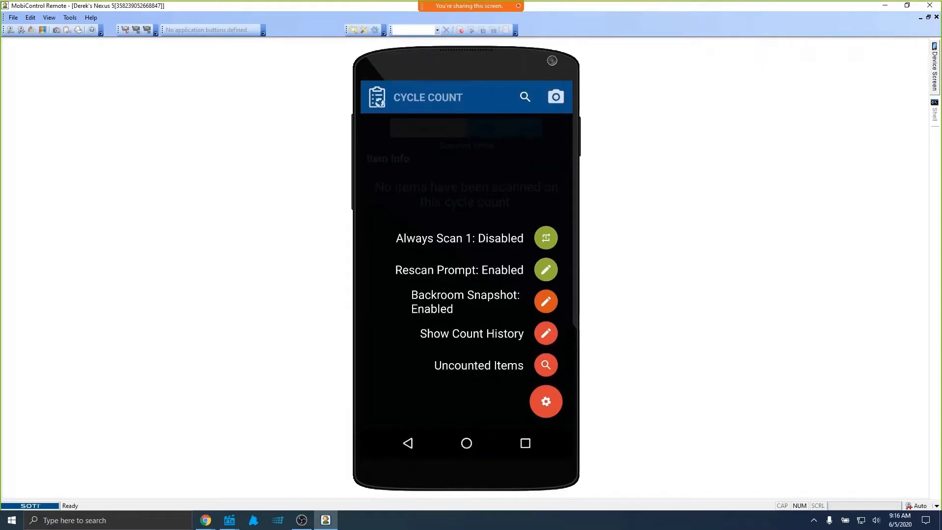
left_click(546, 238)
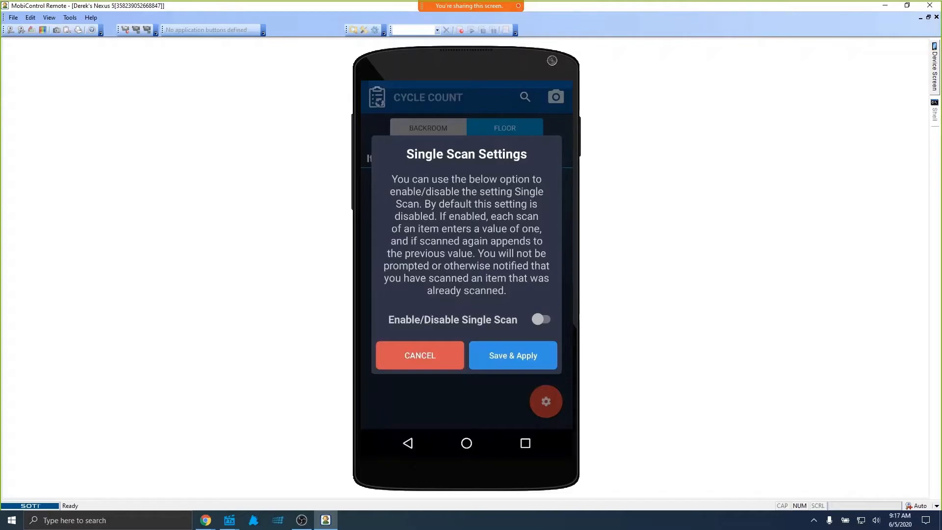
left_click(406, 357)
View the Rescan Dialog Settings and the Count History Settings, cancelling both
left_click(546, 401)
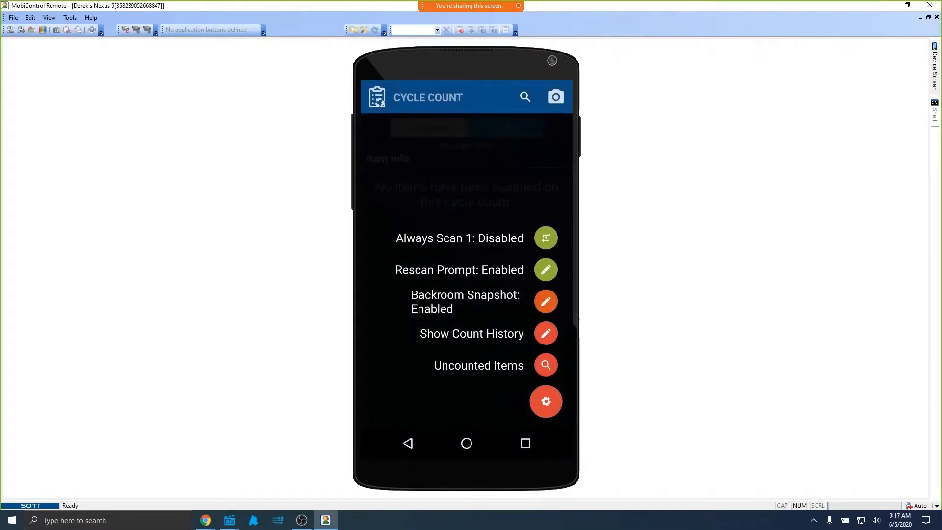
left_click(546, 270)
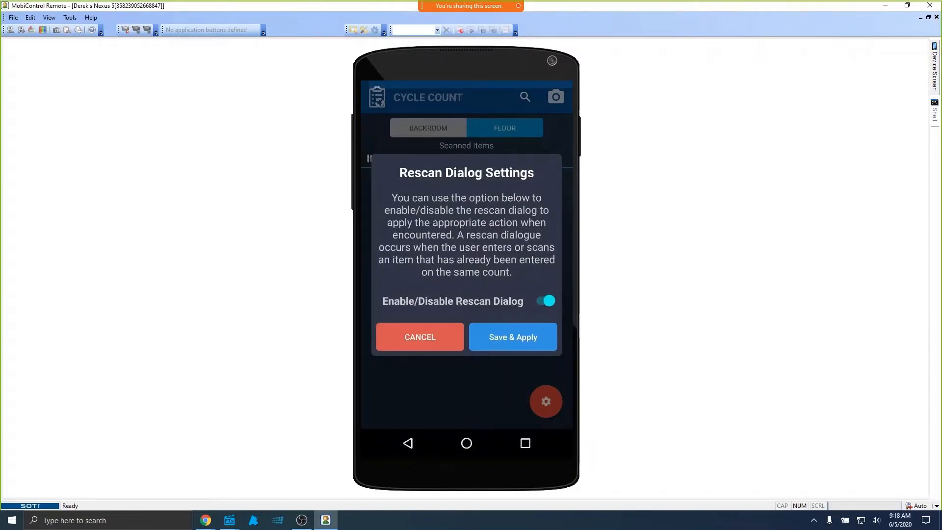
left_click(403, 338)
left_click(545, 401)
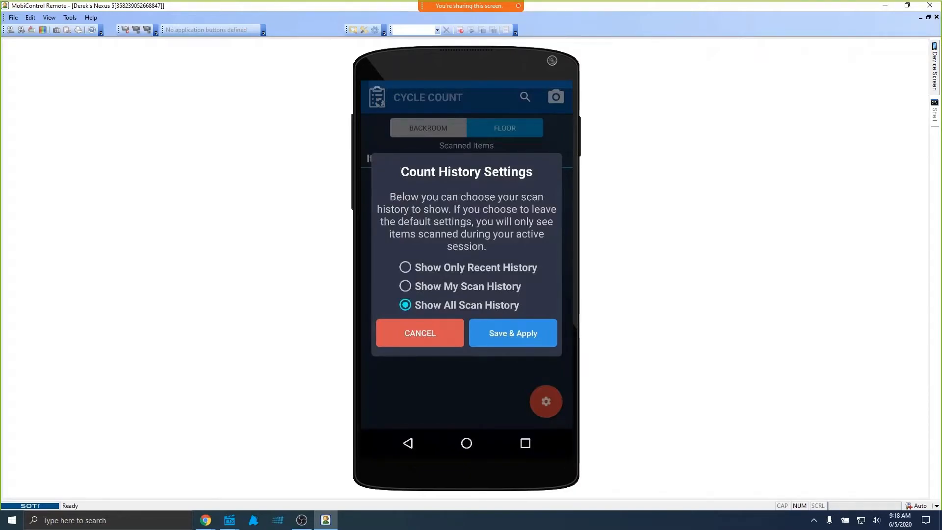
left_click(399, 330)
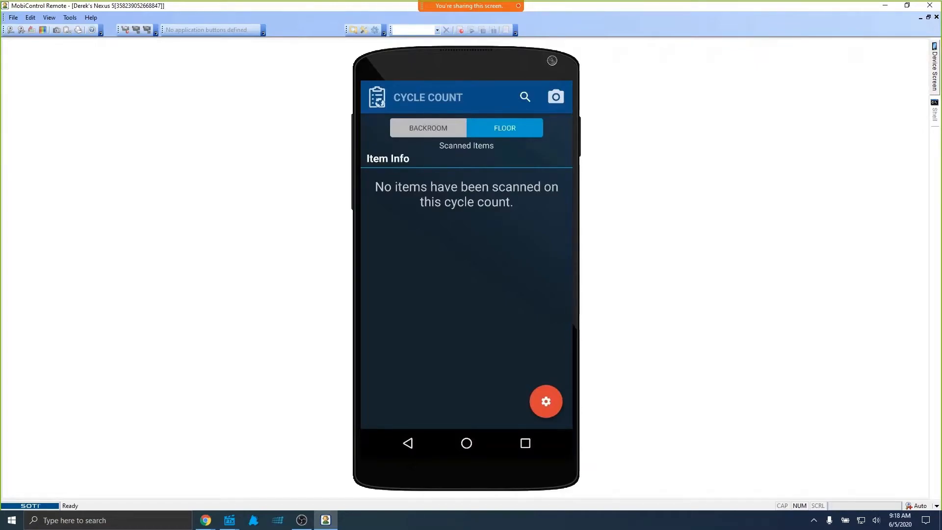
Review the cycle count options and examine the JUUL count's expected items in landscape orientation
left_click(546, 401)
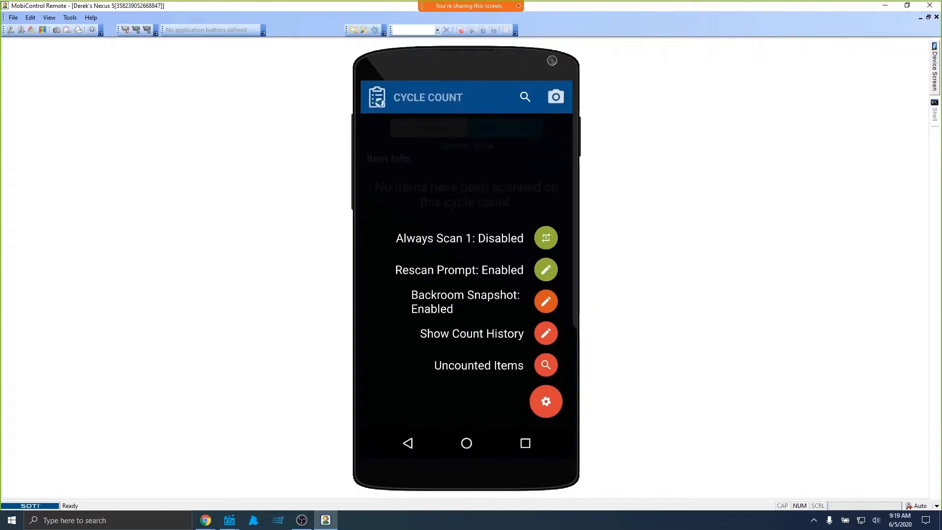
left_click(546, 402)
left_click(546, 401)
left_click(546, 401)
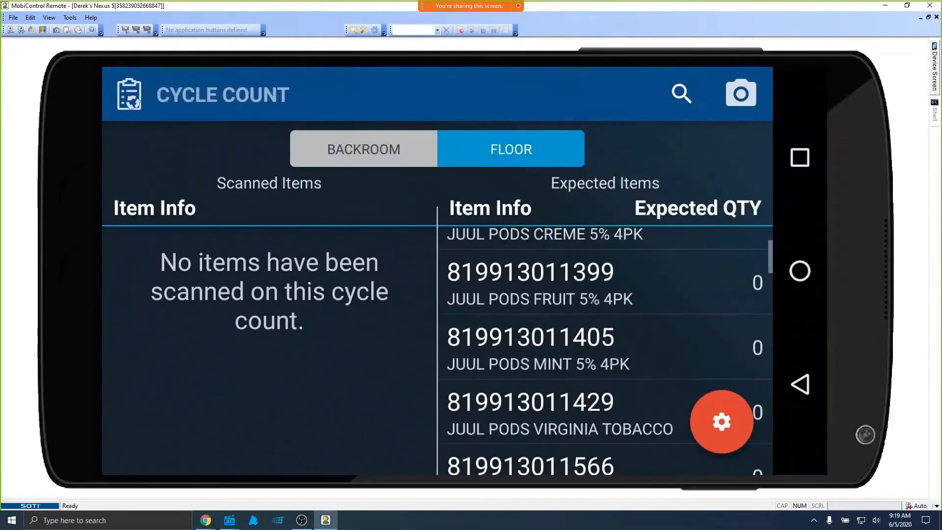
left_click_drag(546, 406, 555, 368)
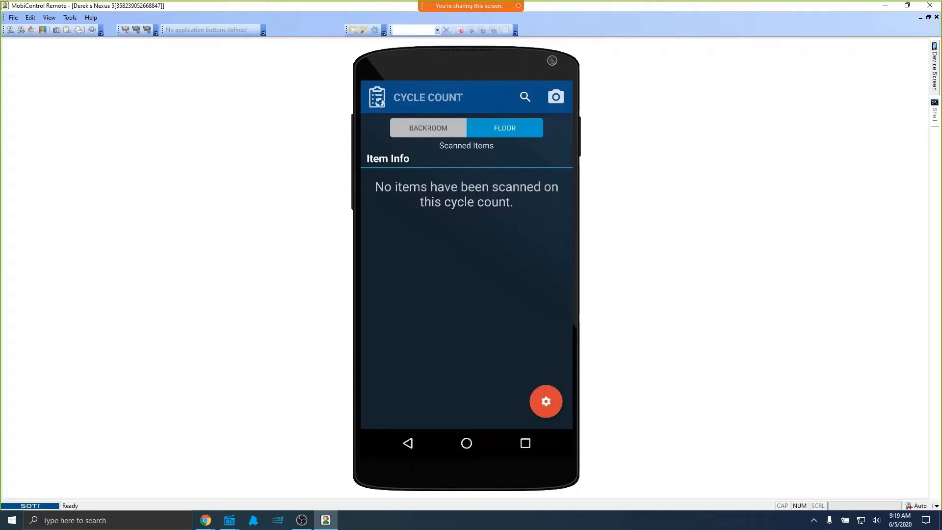
left_click(546, 401)
Go back to the list of in-progress counts and start a new cycle count with no definition
left_click(398, 445)
left_click(408, 443)
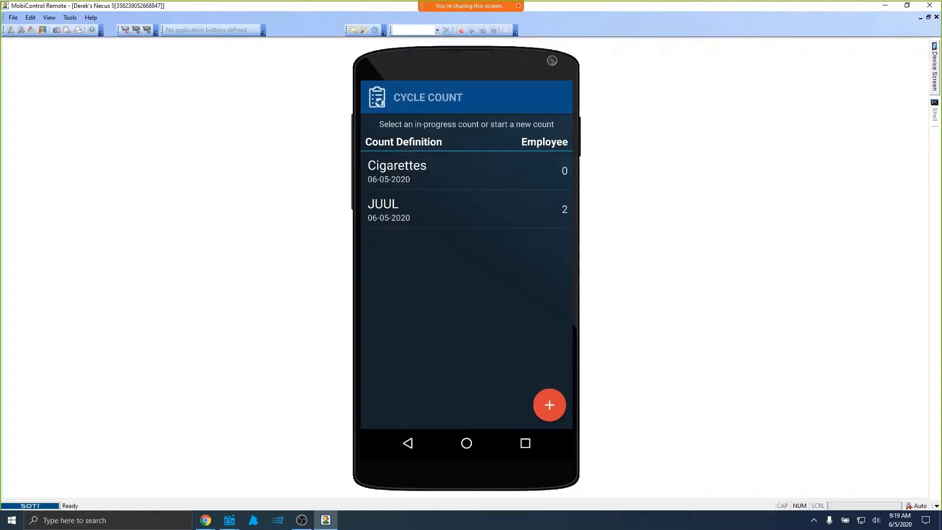
left_click(550, 405)
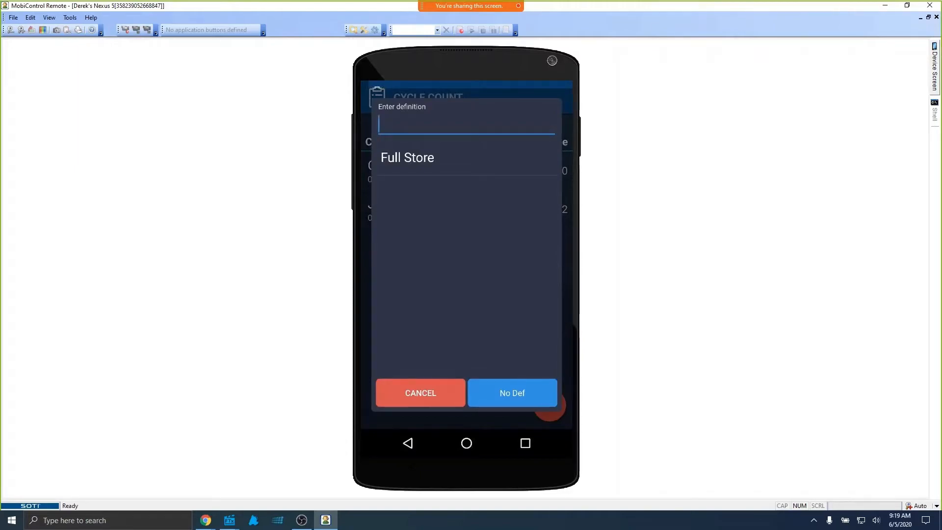
left_click(532, 393)
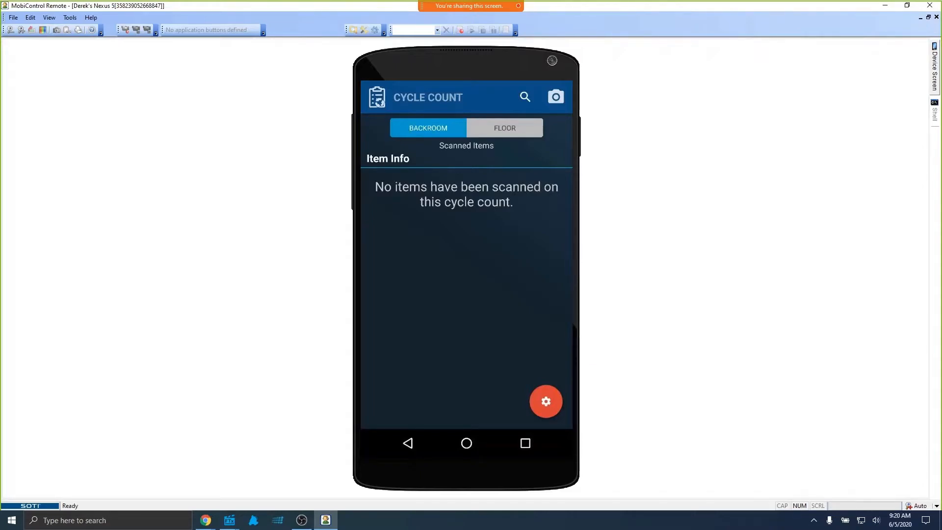
Set the counting area to Floor and add the item with UPC 123123 with an actual quantity of 10
left_click(505, 128)
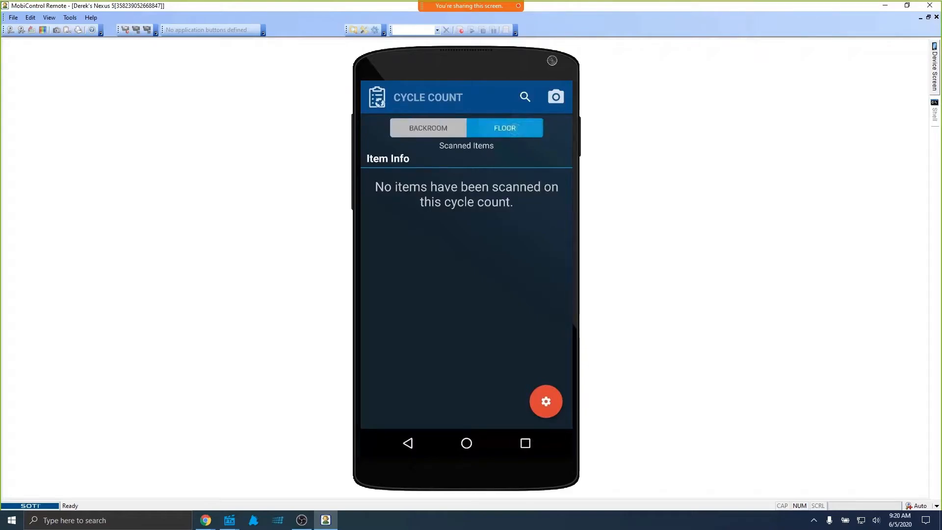
left_click(525, 97)
left_click(377, 412)
type("123123")
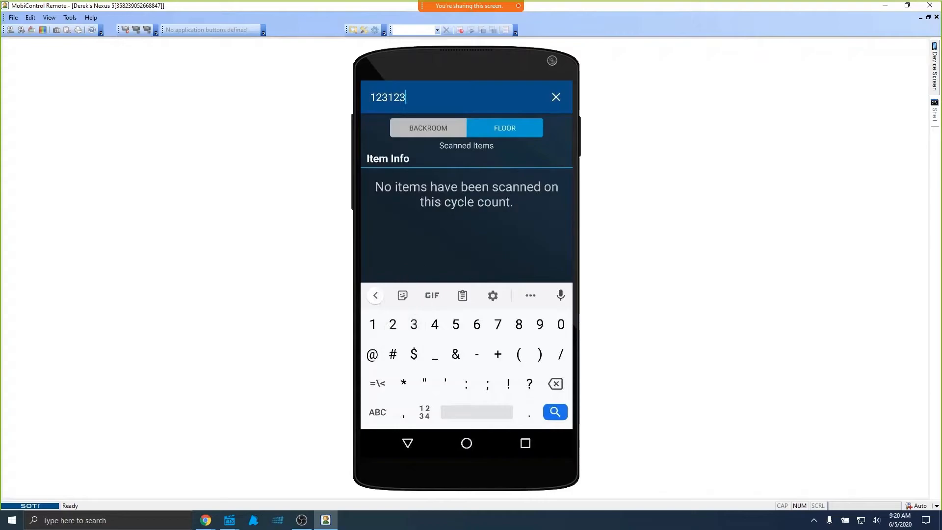
key("Return")
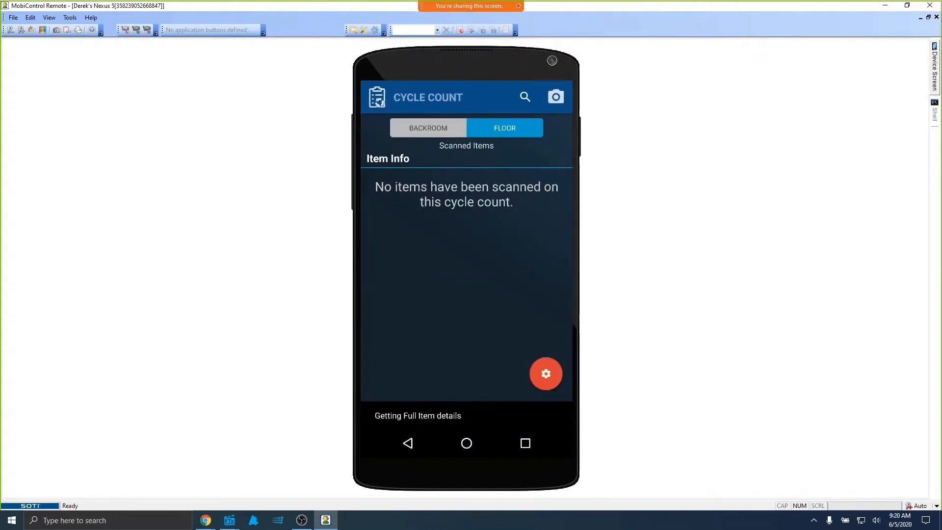
type("10")
key("Return")
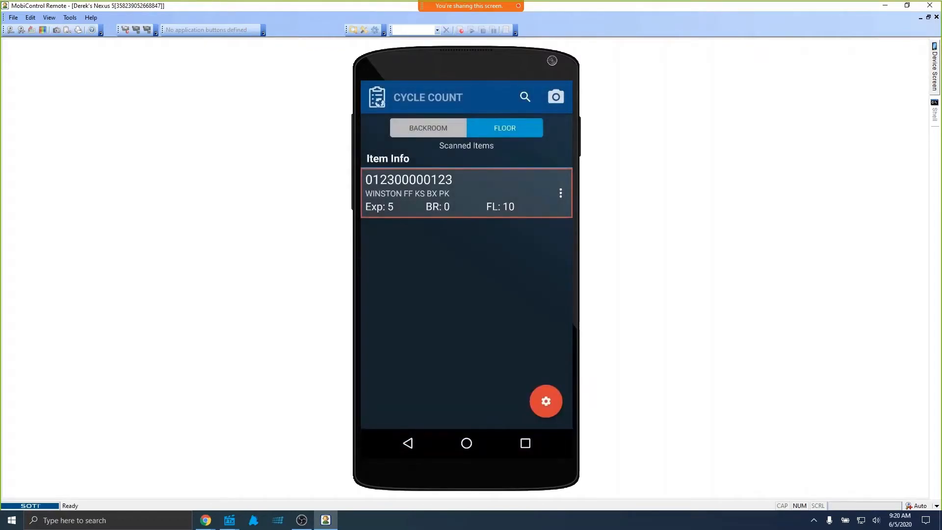
left_click(525, 97)
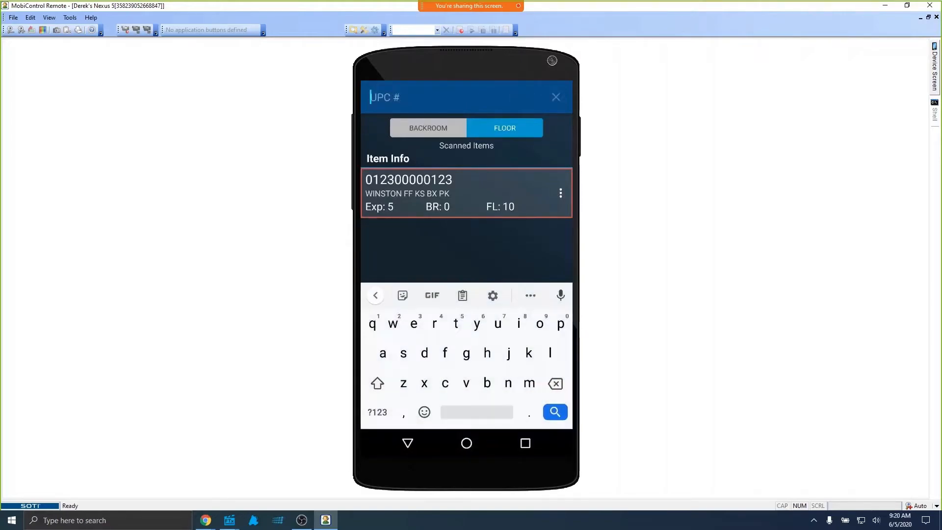
left_click(377, 411)
type("123")
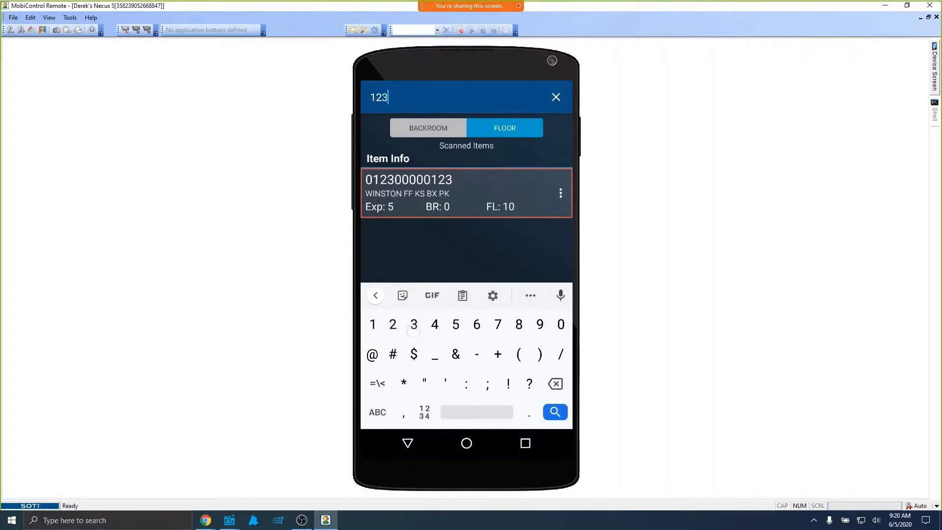
type("00000123")
key("Return")
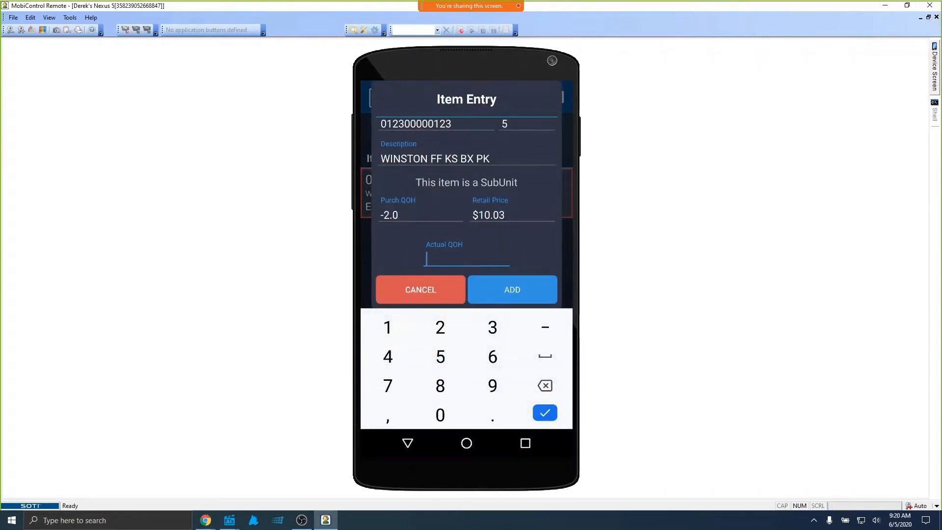
type("4")
key("Return")
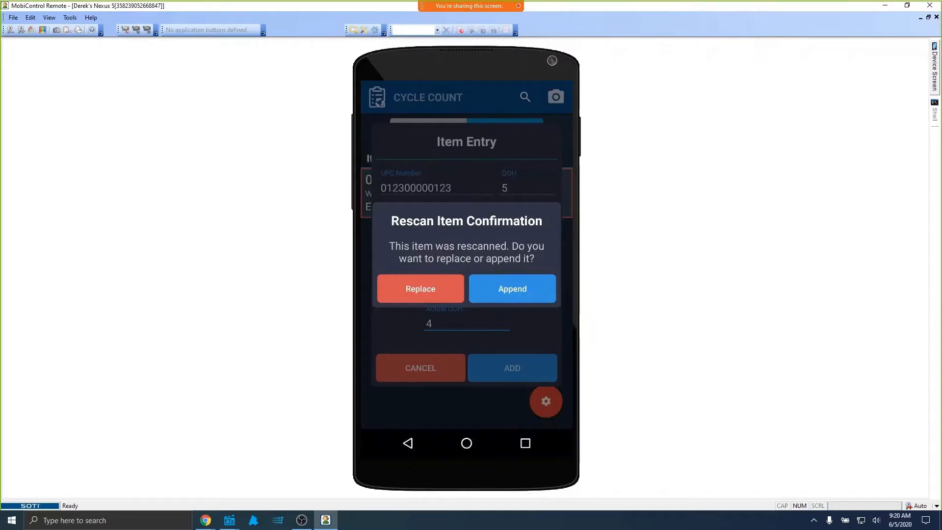
left_click(509, 284)
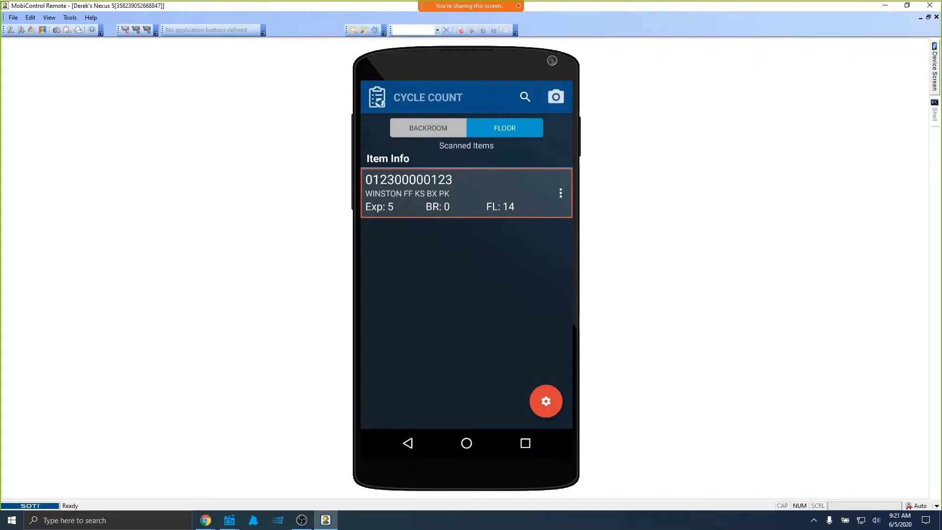
left_click(408, 443)
left_click(408, 443)
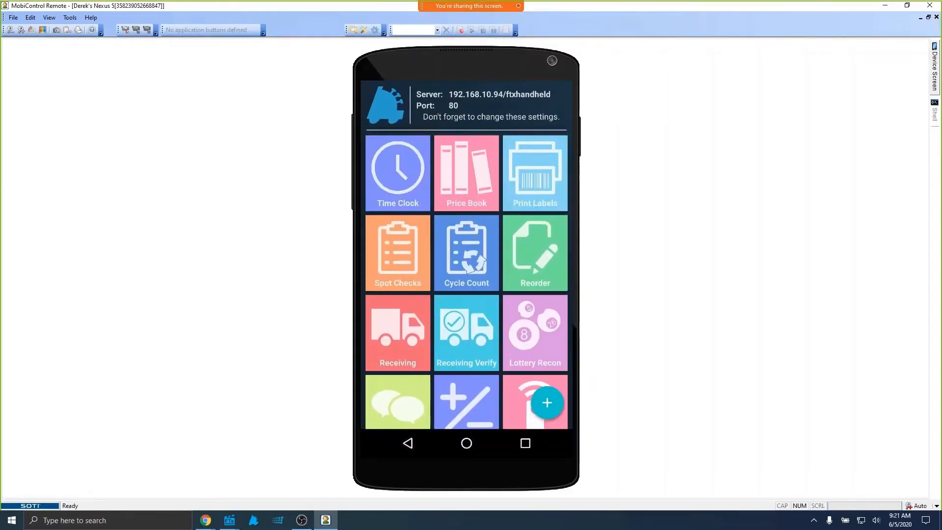
Leave the handheld's home screen, switch to FasTrax Director, and refresh the list of past batch cycle counts
left_click(547, 403)
left_click(546, 366)
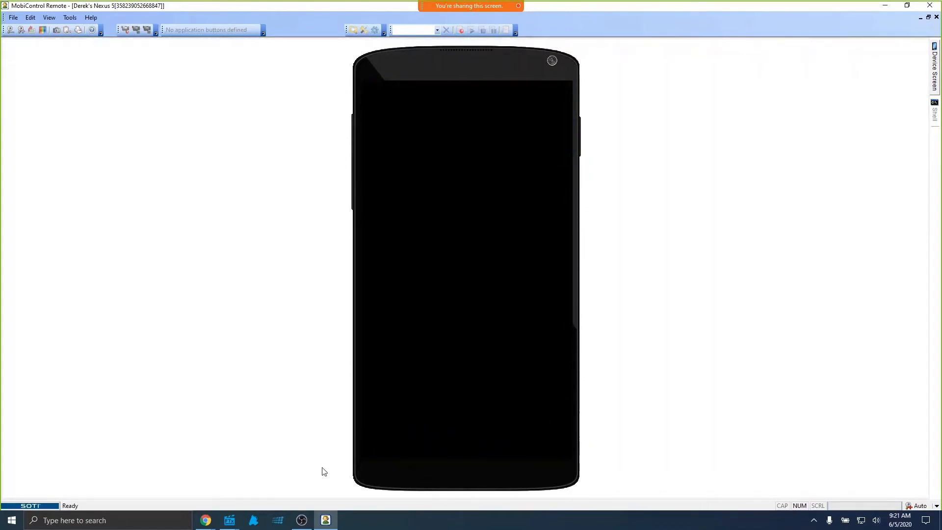
left_click(231, 520)
left_click(270, 466)
left_click(488, 288)
left_click(228, 523)
left_click(920, 72)
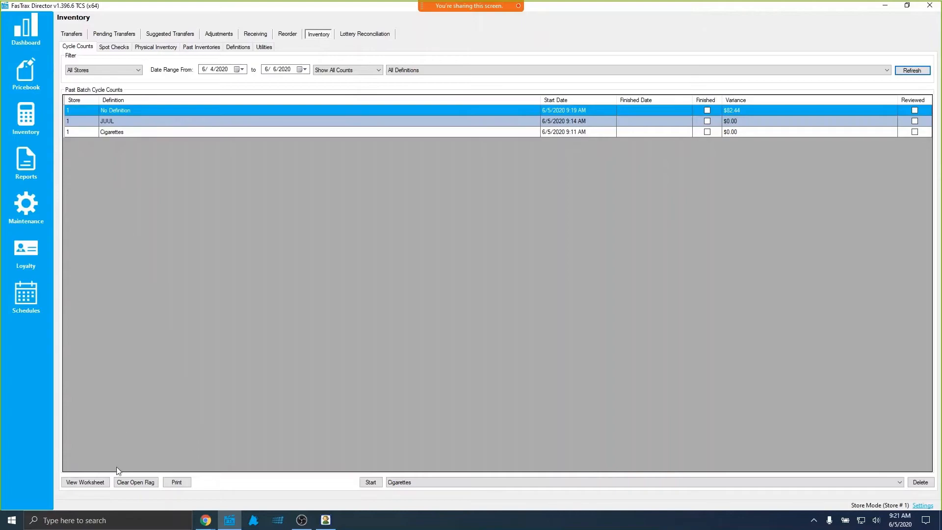
In the No Definition count's worksheet, set the user adjusted count of WINSTON FF KS BX PK to -2, filter to counted items, and close it
left_click(84, 482)
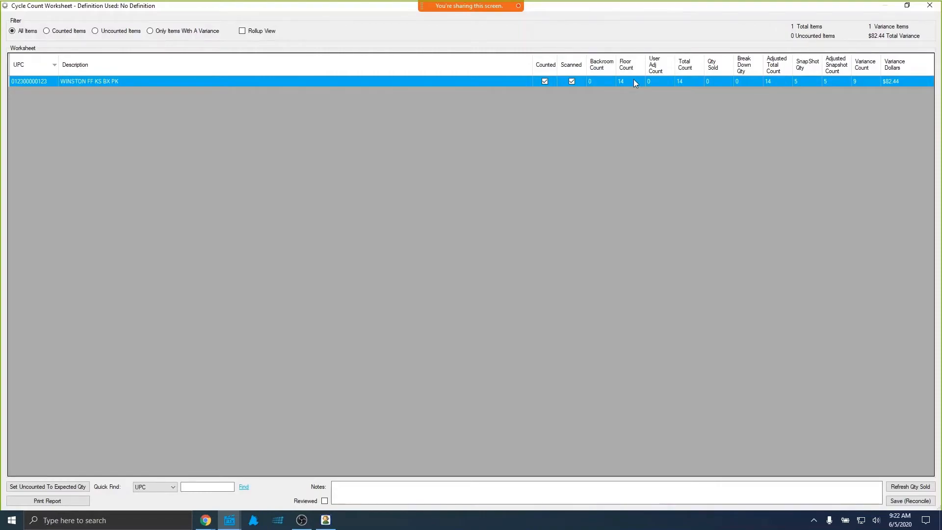
left_click(655, 80)
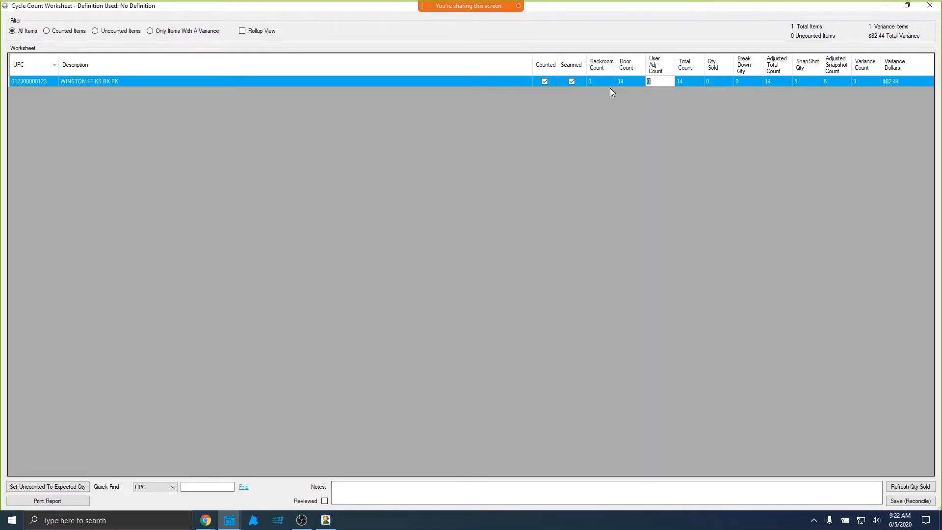
type("-2")
left_click(682, 84)
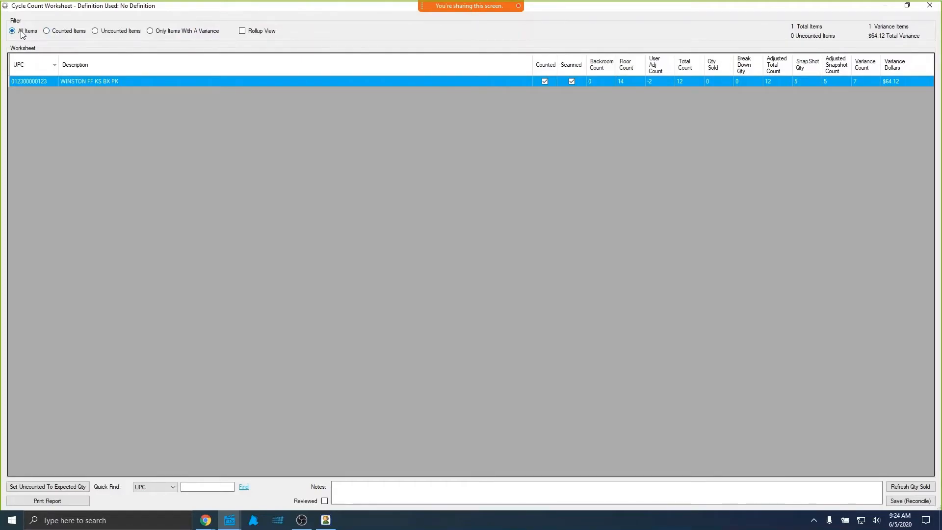
left_click(55, 34)
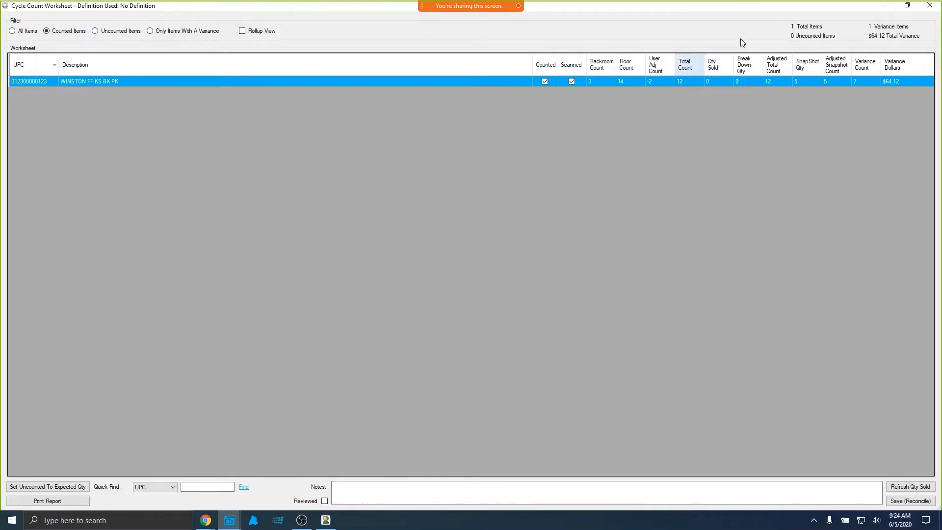
left_click(929, 6)
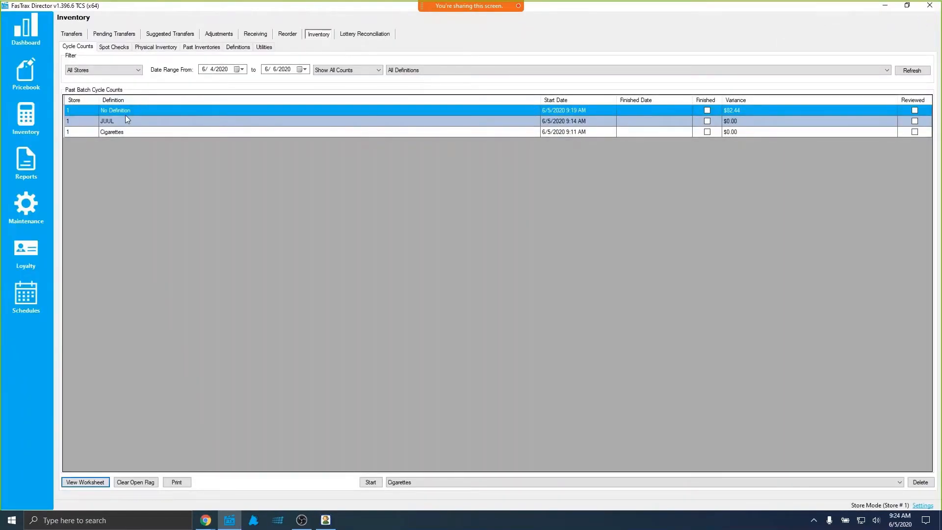
Open the JUUL count's worksheet, set the user adjusted count of JUUL DEVICE KIT NAVY to 5, and refresh the quantity sold
left_click(107, 124)
double_click(106, 123)
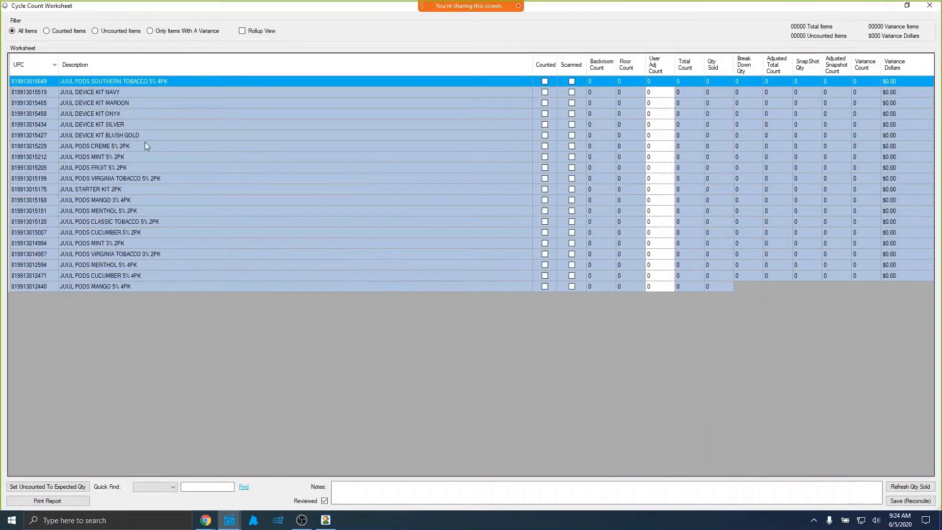
left_click(113, 94)
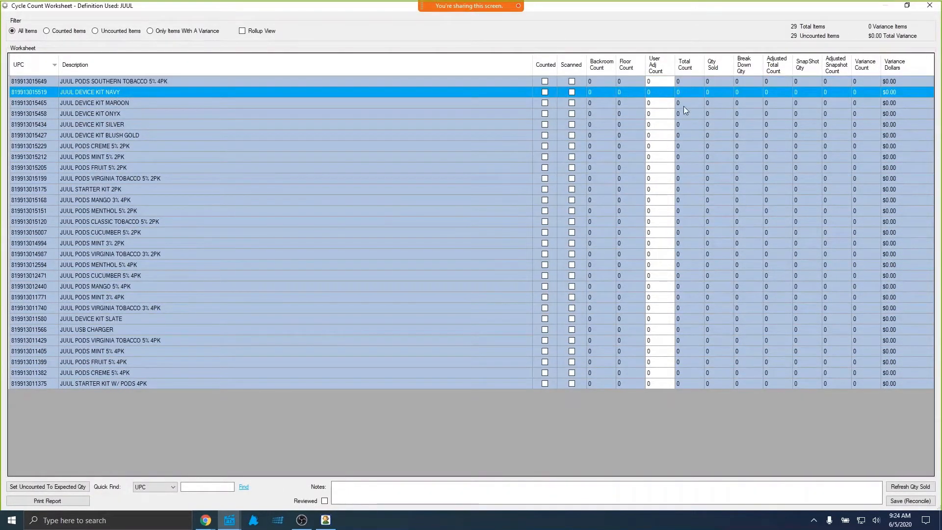
type("5")
key("Return")
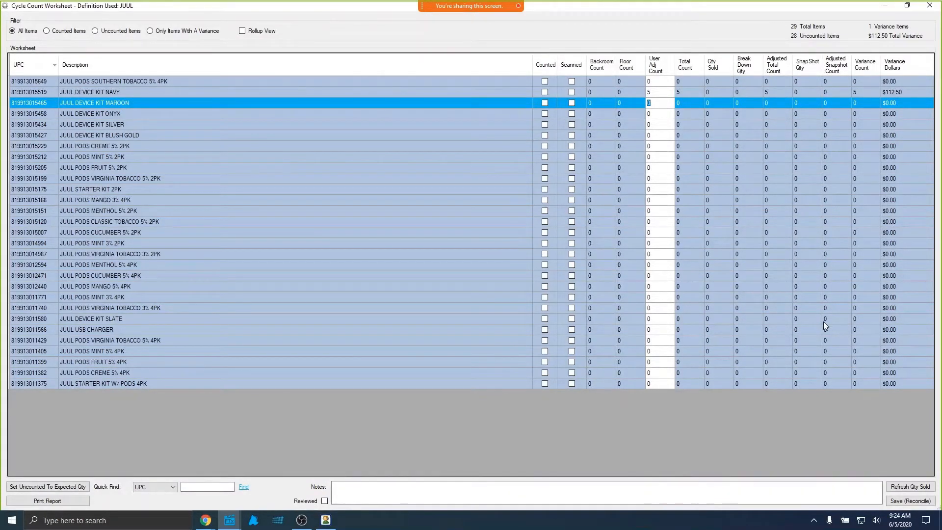
left_click(906, 487)
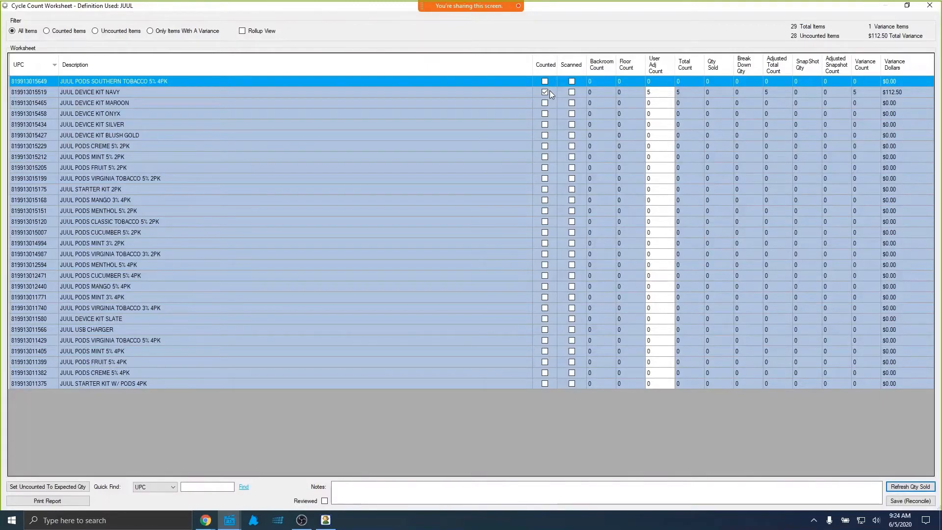
Review the JUUL worksheet by counted items, uncounted items, and only items with a variance, and refresh the quantity sold again
left_click(517, 92)
left_click(65, 34)
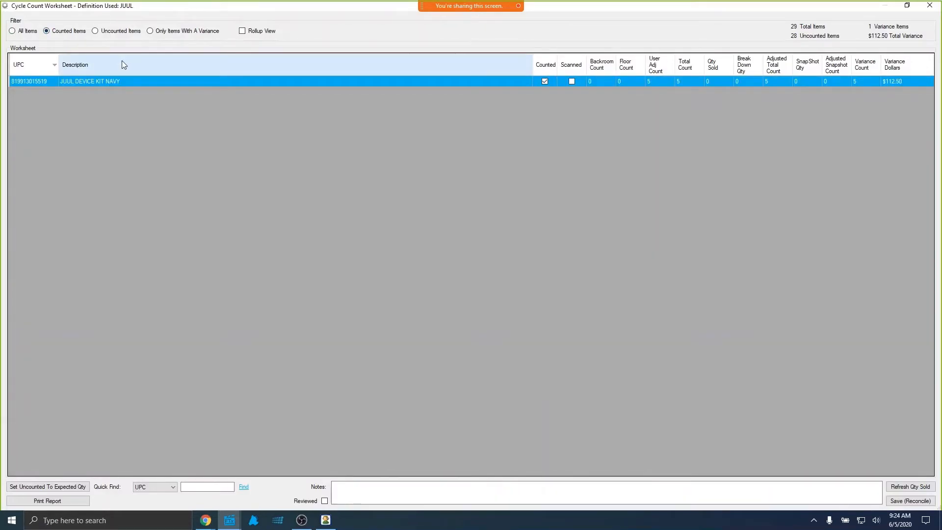
left_click(113, 32)
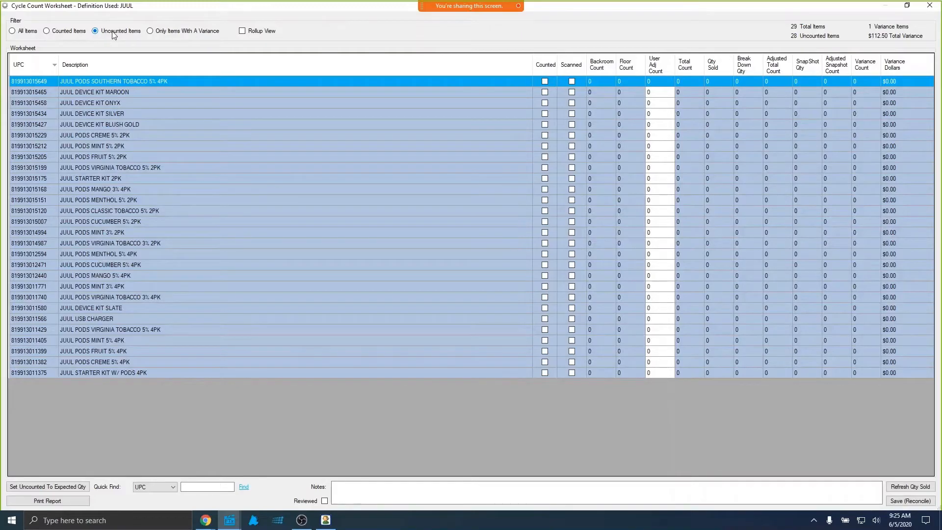
left_click(206, 35)
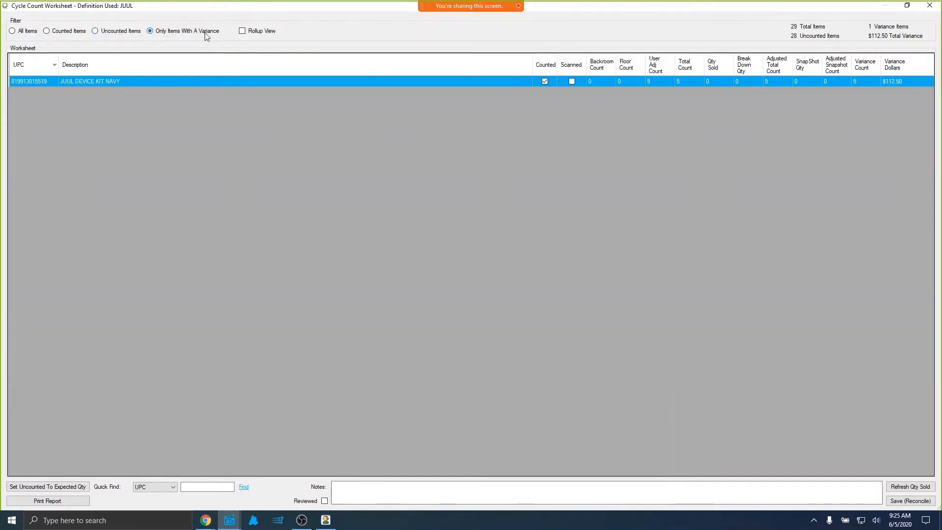
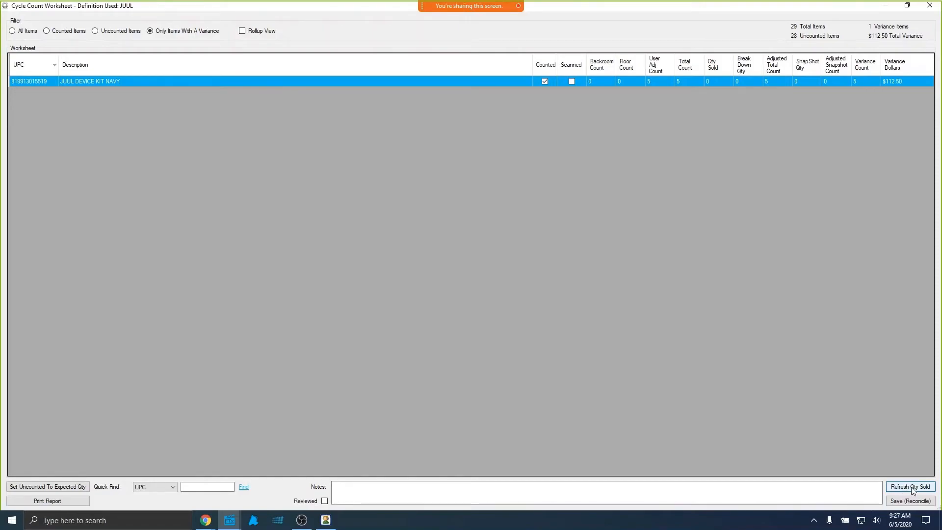
left_click(911, 487)
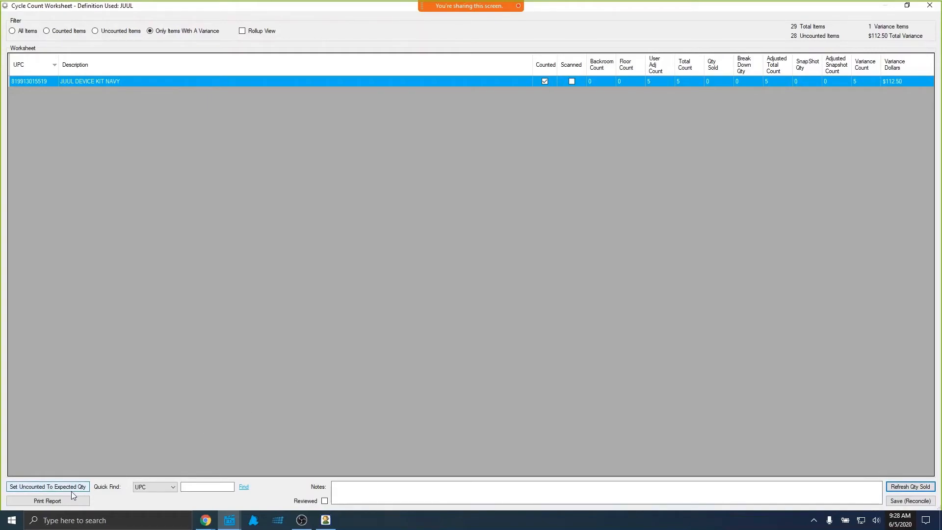
Show all items and set the uncounted ones to their expected quantity, entering the account password to authorize it
left_click(27, 33)
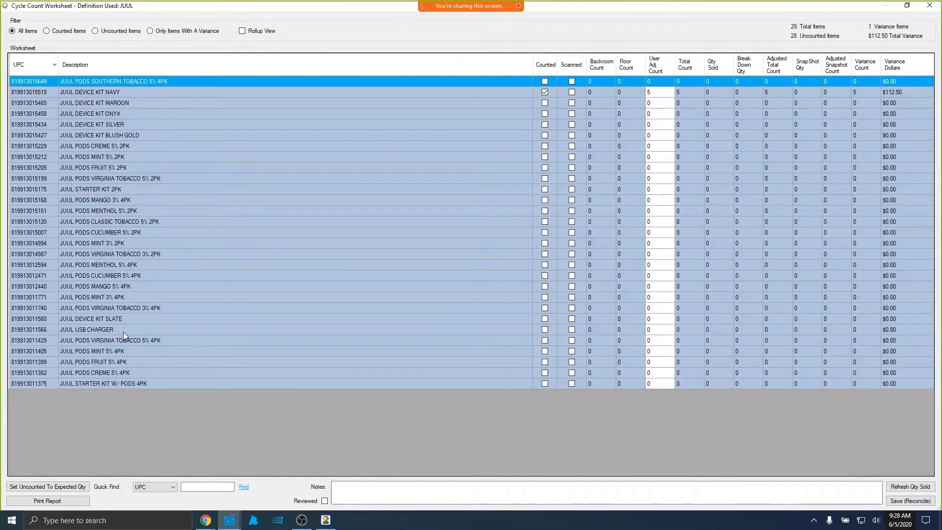
left_click(41, 488)
type("*")
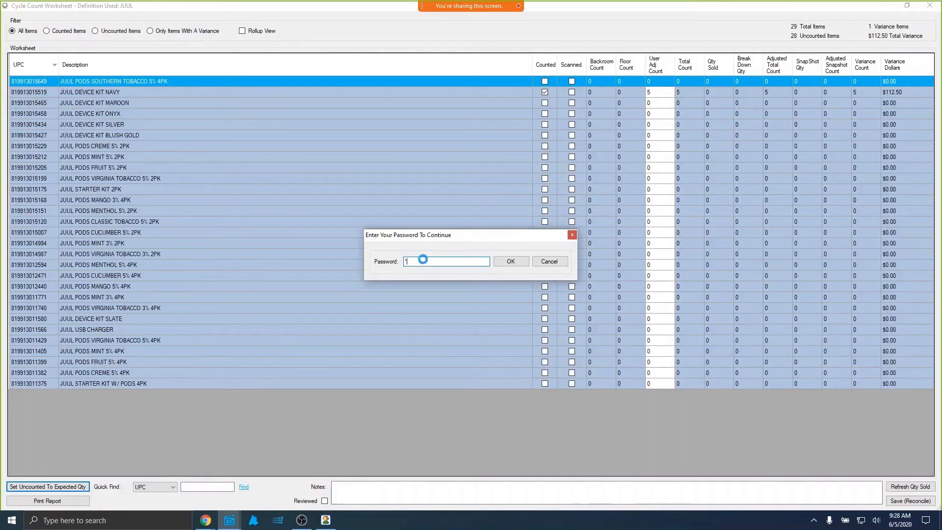
key("Return")
left_click(483, 290)
type("*")
key("Return")
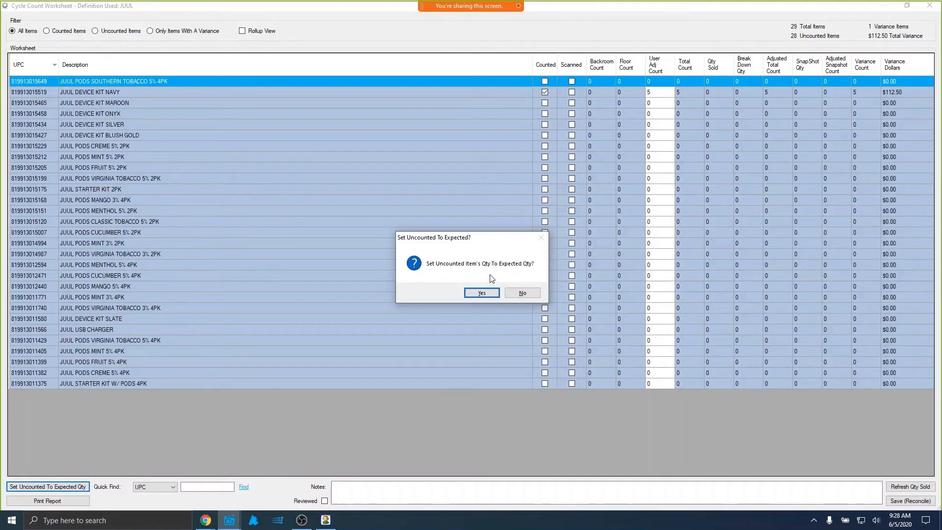
left_click(476, 295)
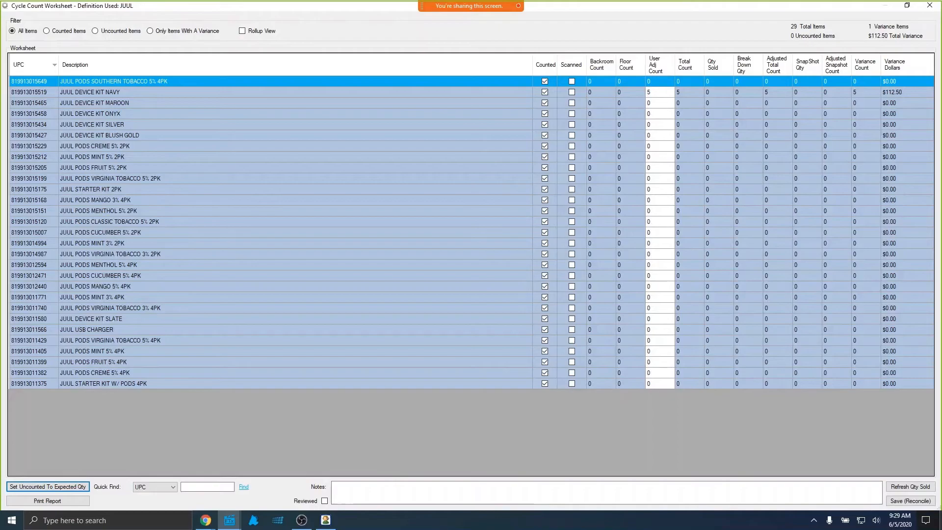
Save and reconcile the JUUL count to inventory, then refresh the cycle count list and select the JUUL entry
left_click(894, 500)
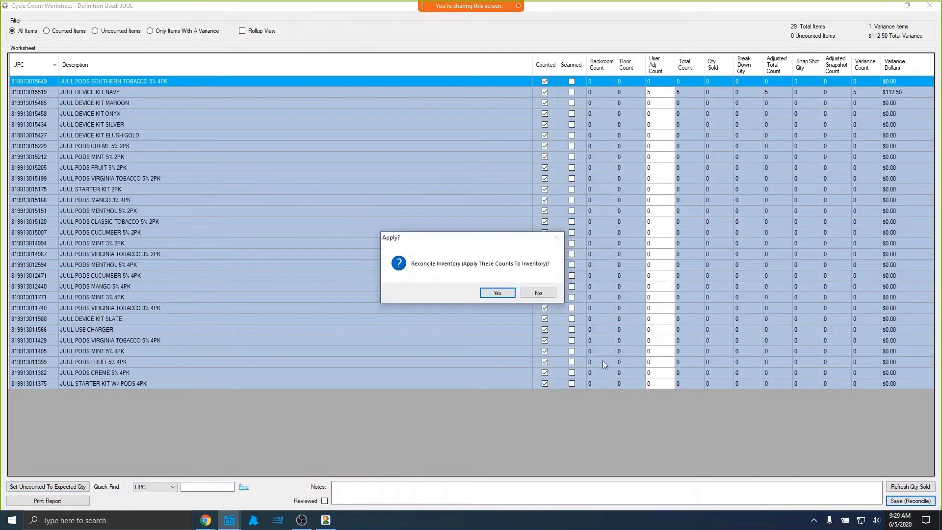
left_click(497, 293)
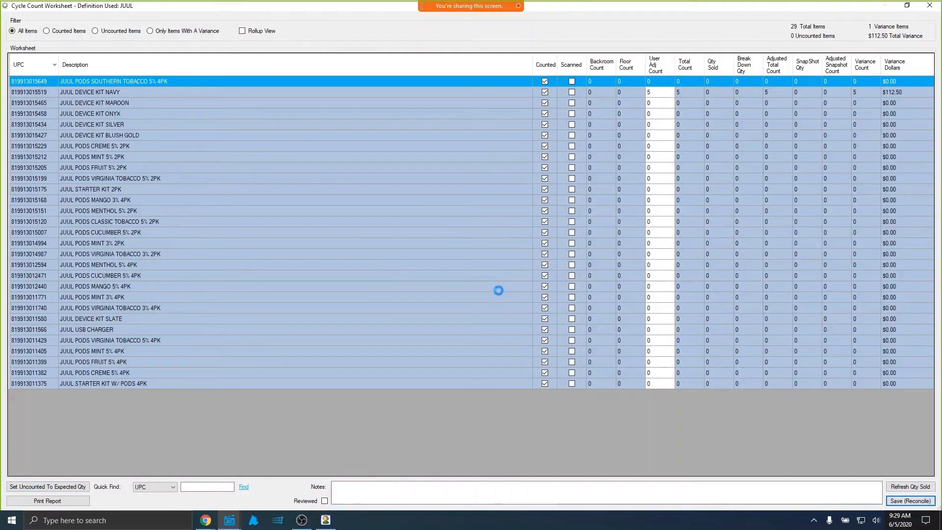
left_click(498, 291)
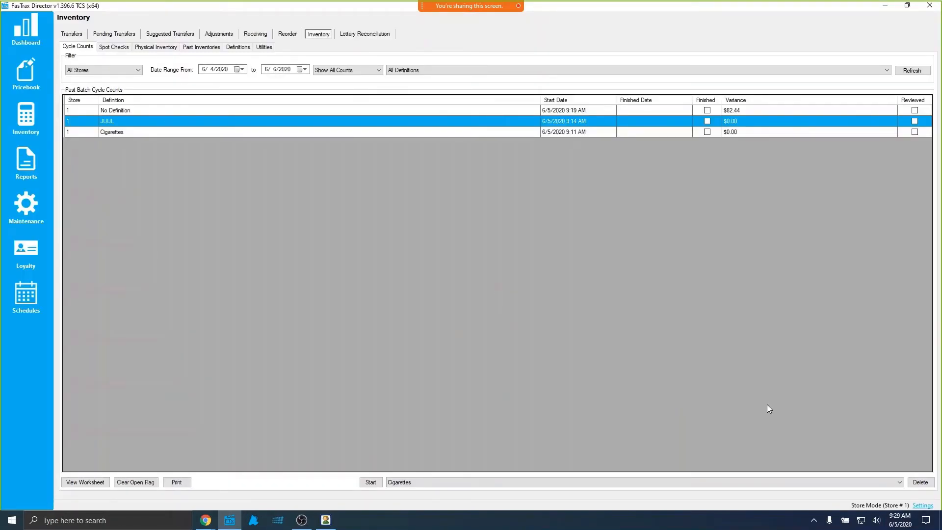
left_click(912, 71)
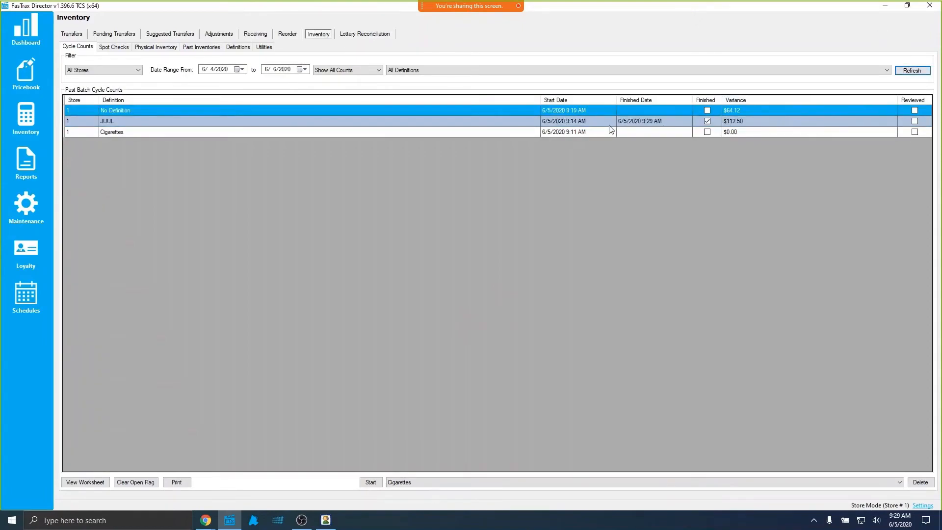
left_click(691, 124)
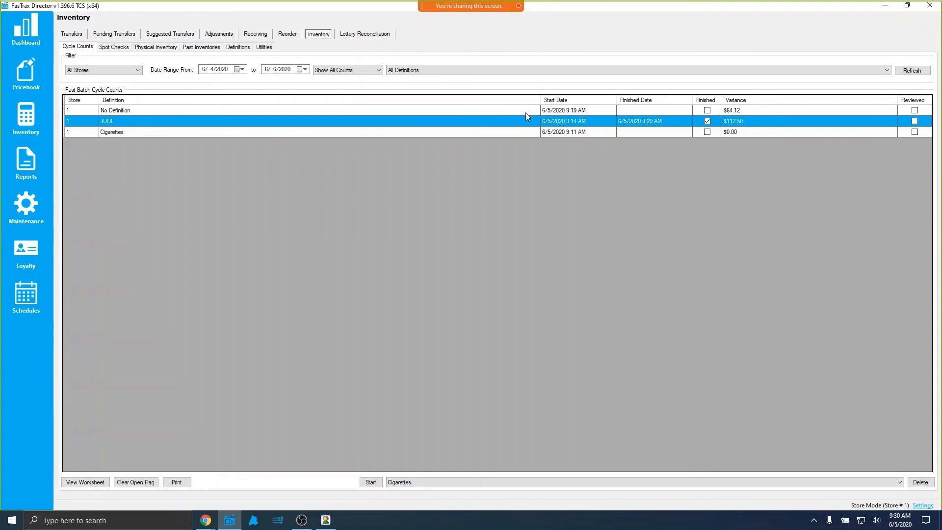
Look at the user groups and employees under Maintenance and open the Manager employee's user details
left_click(21, 196)
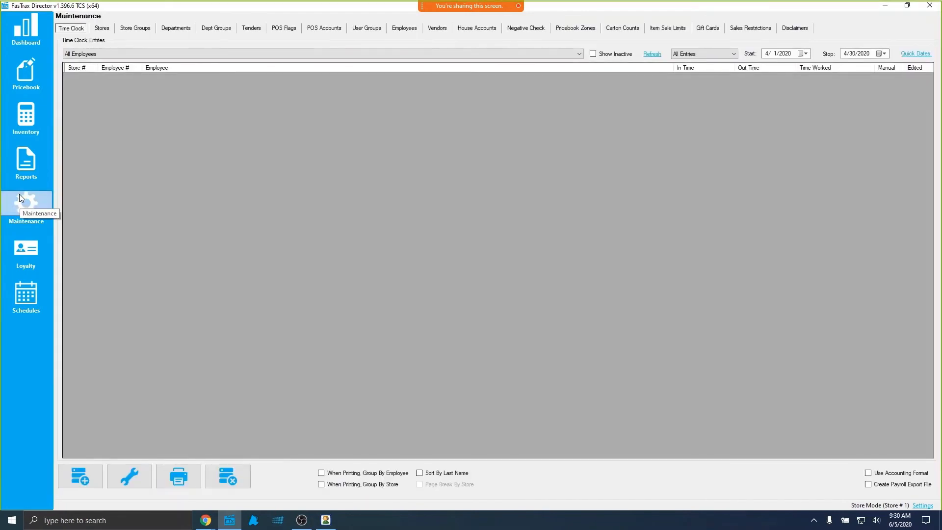
left_click(404, 31)
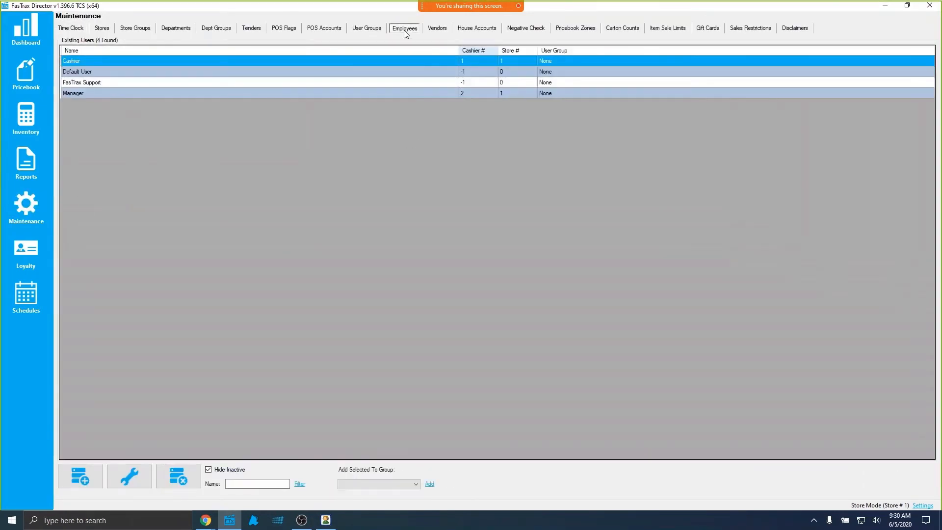
left_click(376, 29)
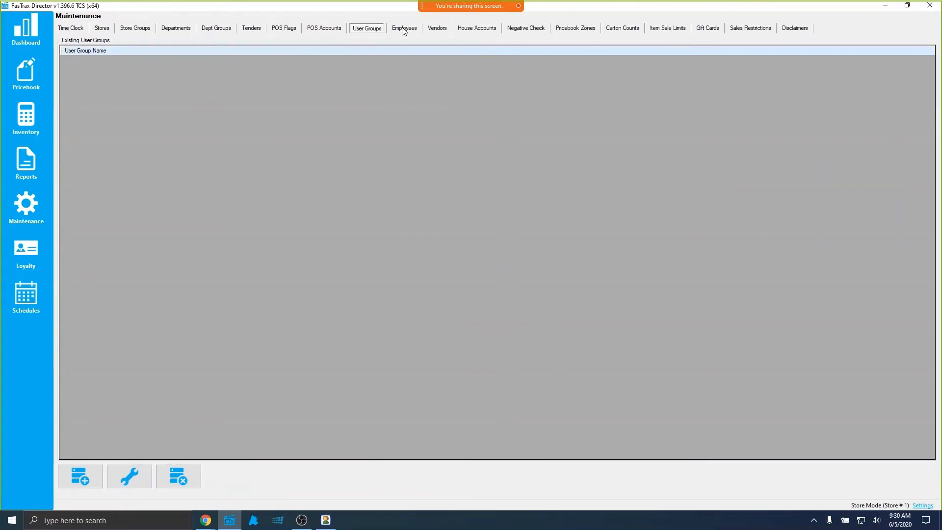
left_click(404, 30)
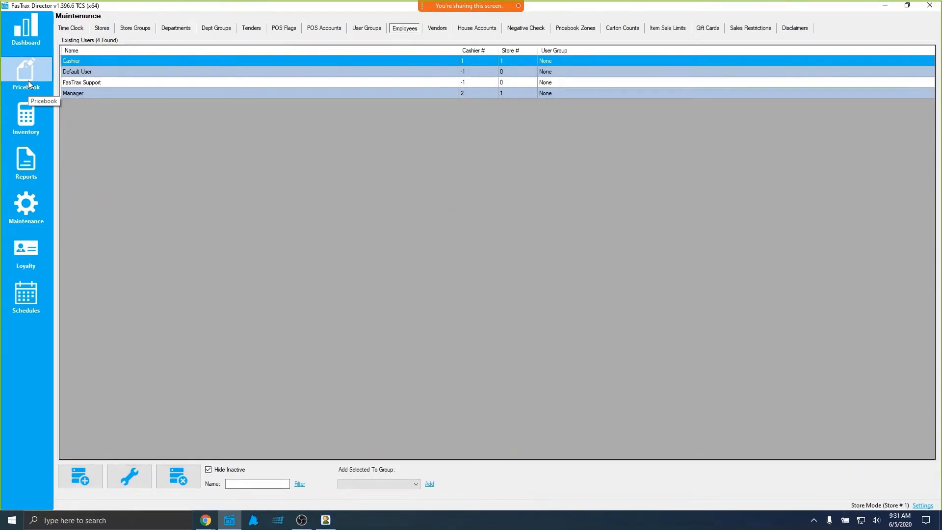
left_click(88, 92)
double_click(88, 93)
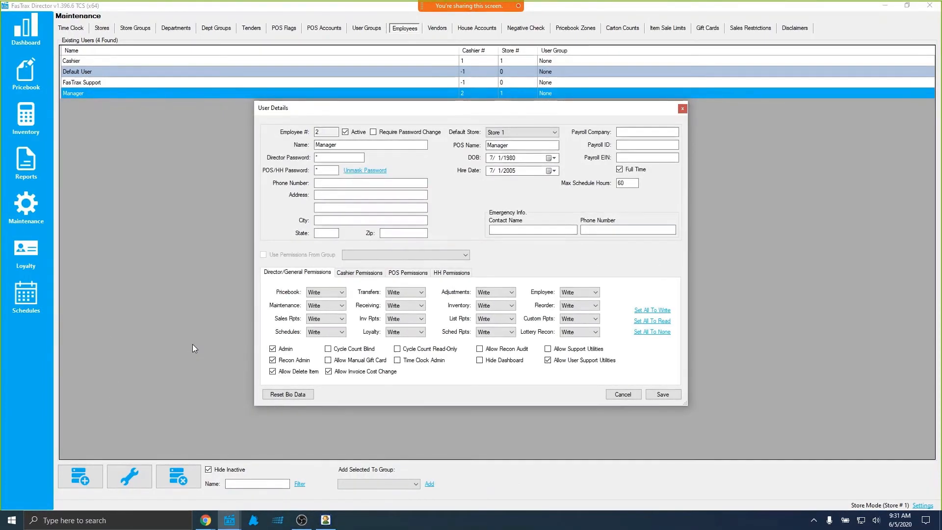
Turn on the Director permissions Cycle Count Blind and Cycle Count Read-Only for the Manager, and clear both again
left_click(358, 350)
left_click(420, 353)
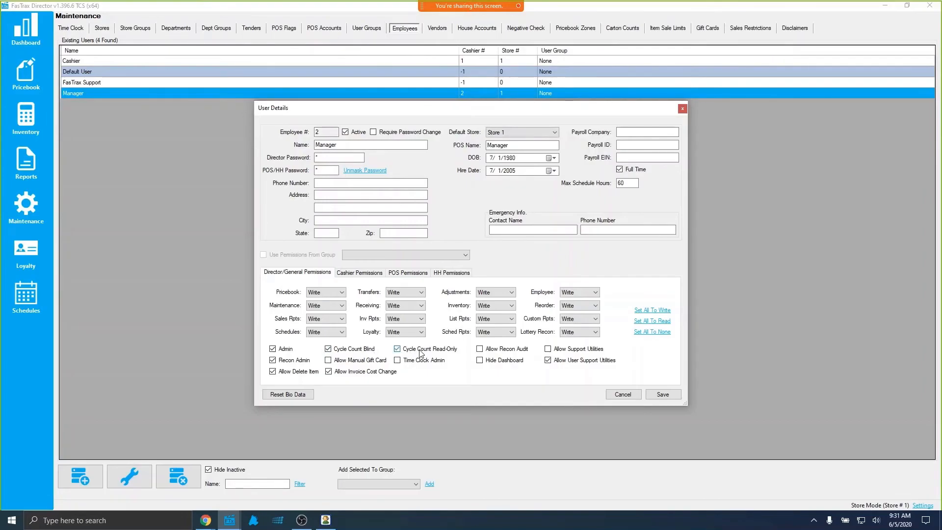
left_click(376, 351)
left_click(429, 349)
Try the Manager's handheld permissions Cycle Count Blind, Cycle Counts, and Hide Costs, and discard the changes to the user details
left_click(436, 273)
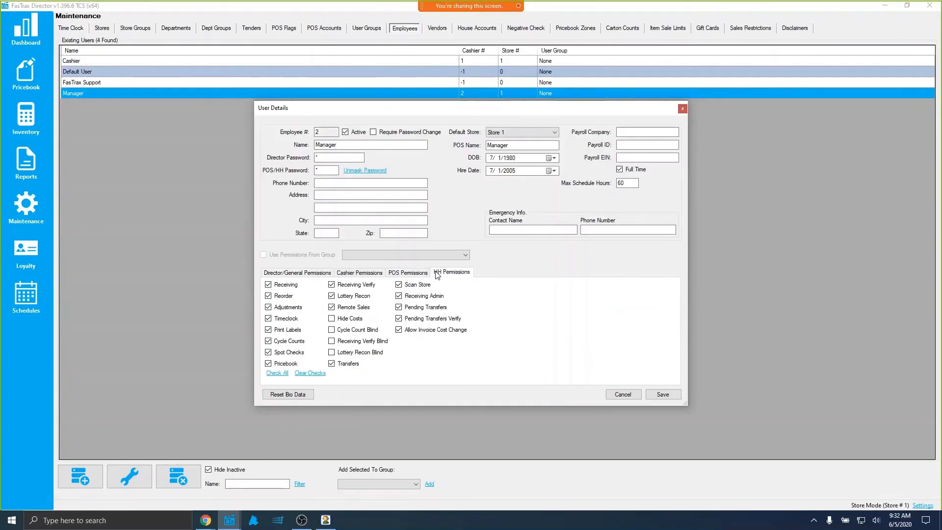
left_click(349, 330)
left_click(287, 342)
left_click(281, 345)
left_click(358, 320)
left_click(609, 394)
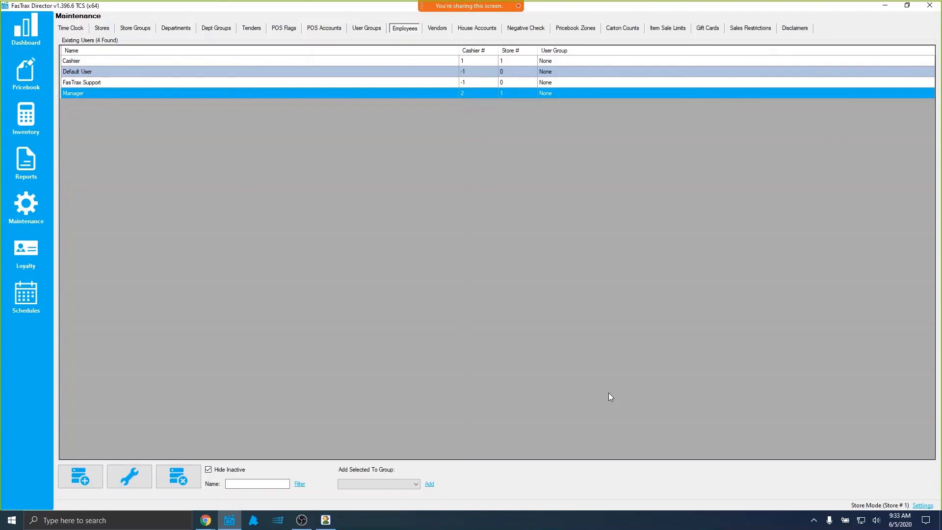
Switch to the FasTrax Solutions webinars page in Chrome and browse up past the recorded webinars
left_click(204, 522)
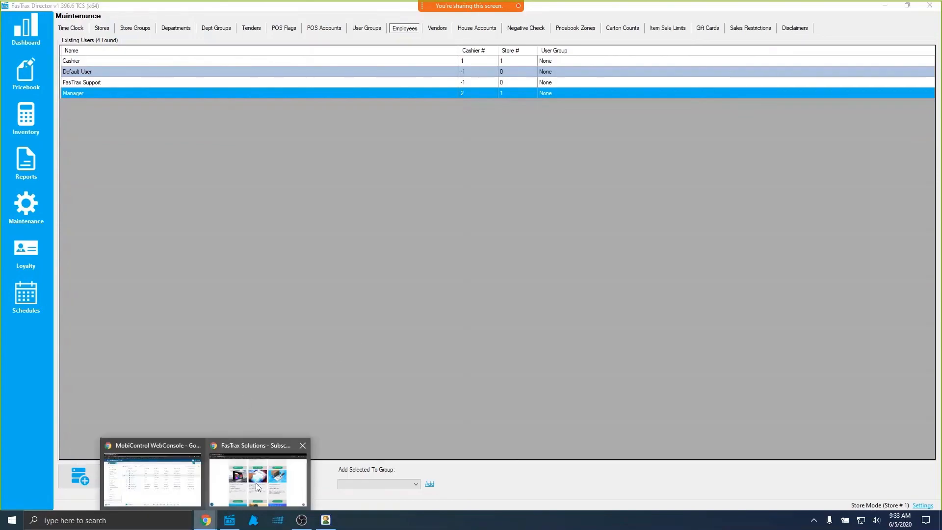
left_click(266, 475)
scroll(211, 295, "up", 10)
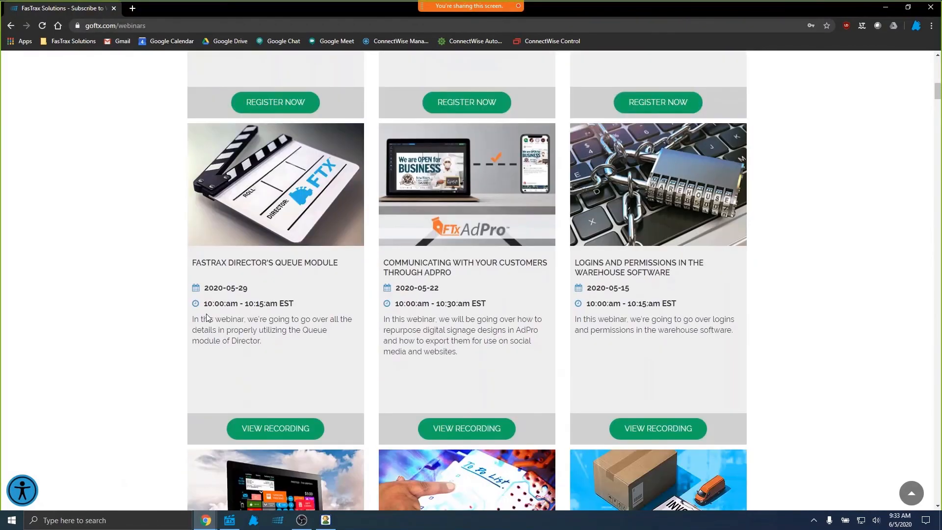
Go from the webinars page to the goftx.com home page by shortening the web address
scroll(153, 333, "up", 15)
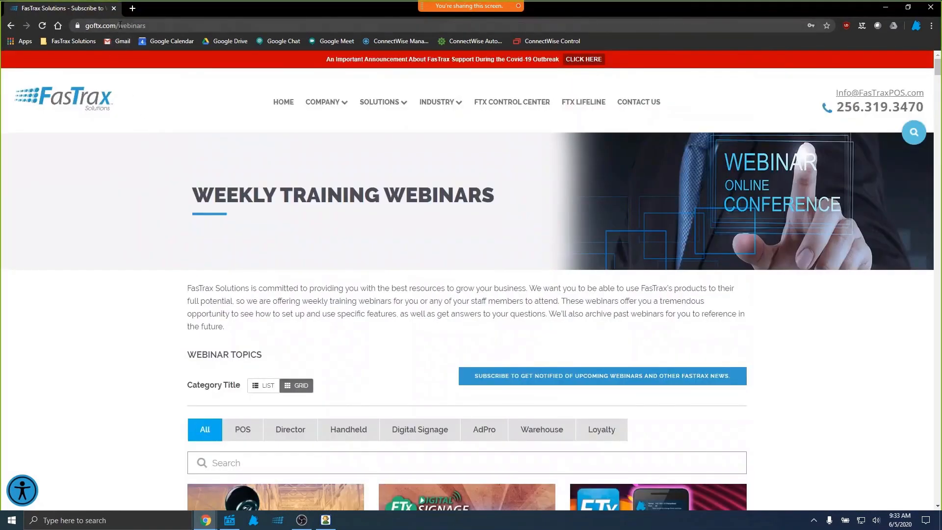
double_click(132, 26)
key("BackSpace")
key("Return")
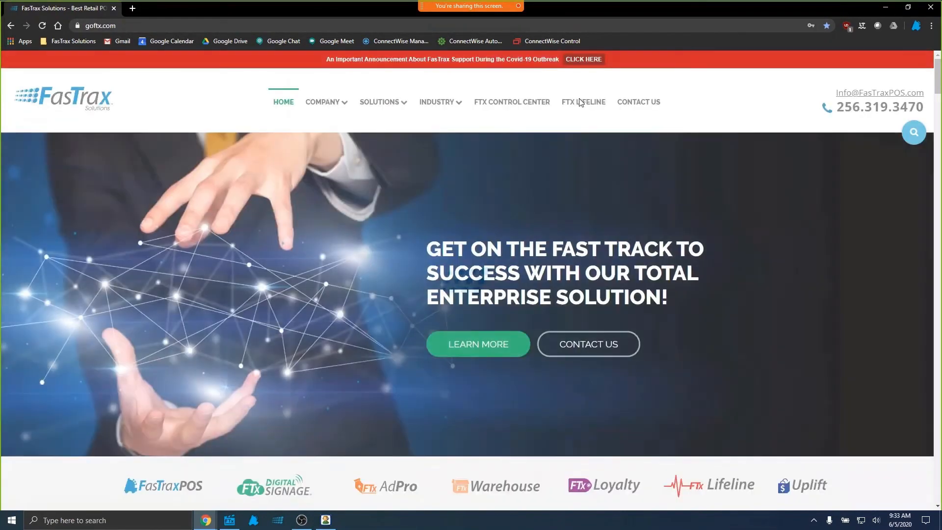
Open the FTX Lifeline page and follow its product support options to the weekly training webinars
left_click(580, 102)
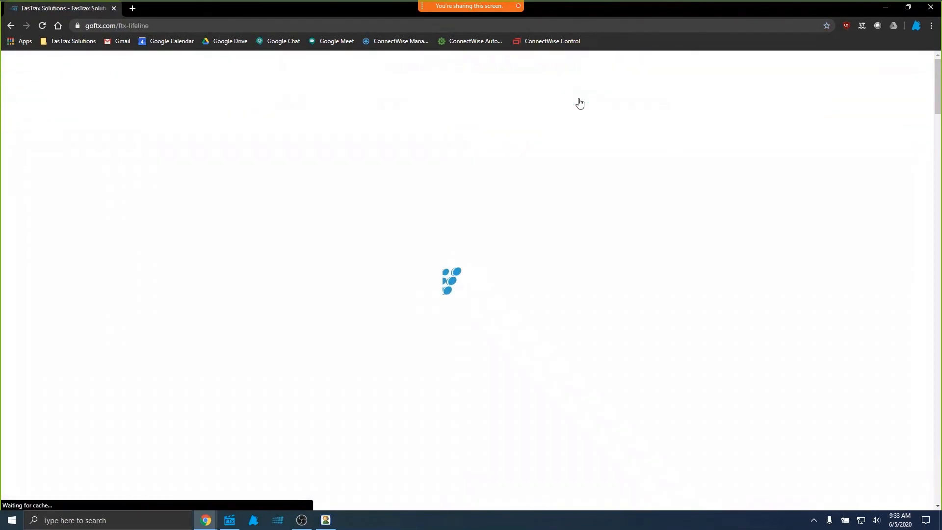
scroll(515, 208, "down", 20)
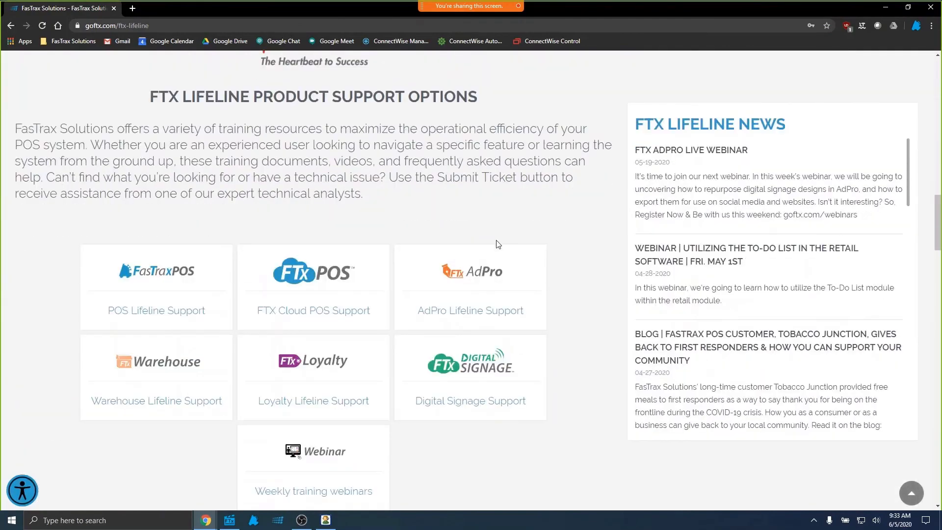
scroll(498, 231, "down", 5)
left_click(319, 228)
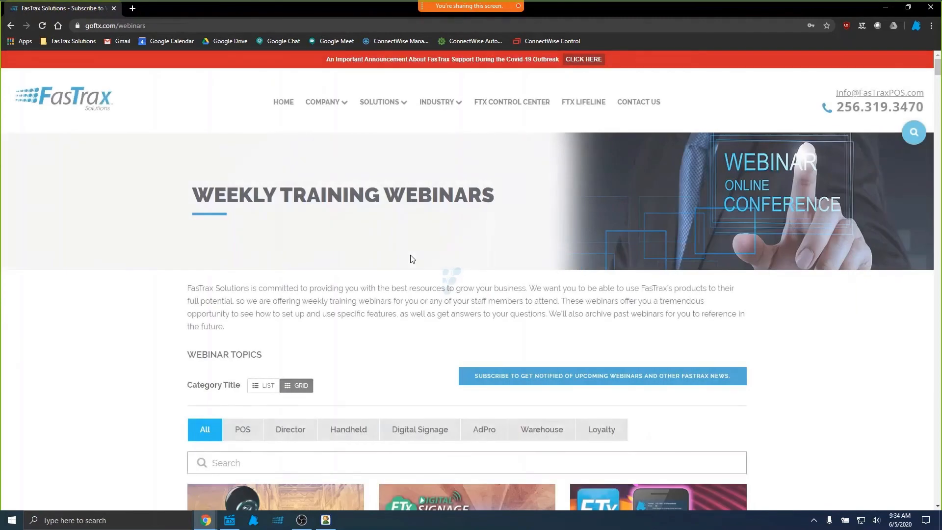
Look through the webinars page, covering the subscription option, the upcoming webinars open for registration, and the recorded ones
scroll(444, 242, "down", 5)
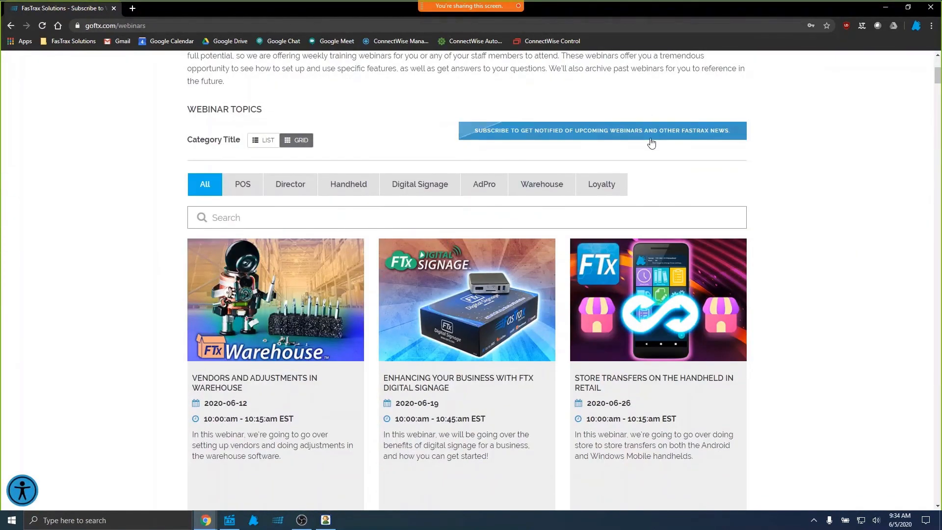
scroll(462, 310, "down", 4)
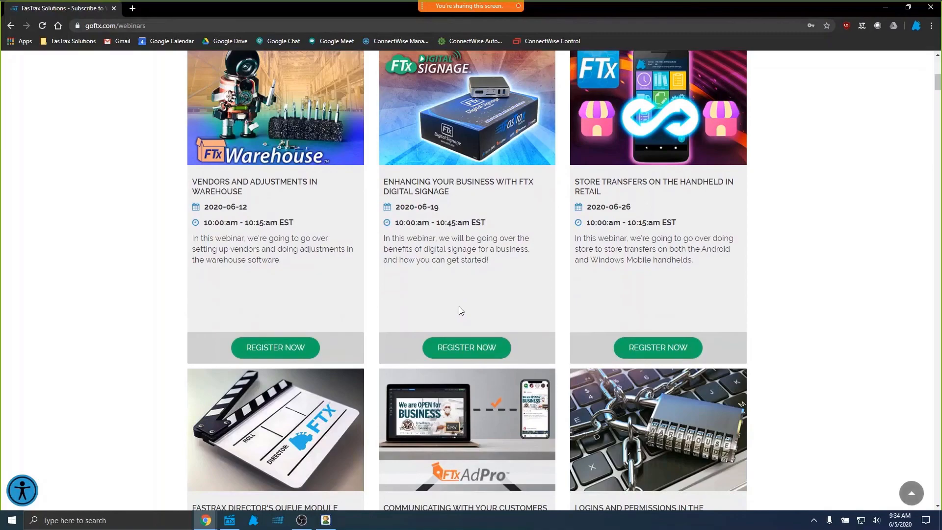
scroll(462, 310, "down", 10)
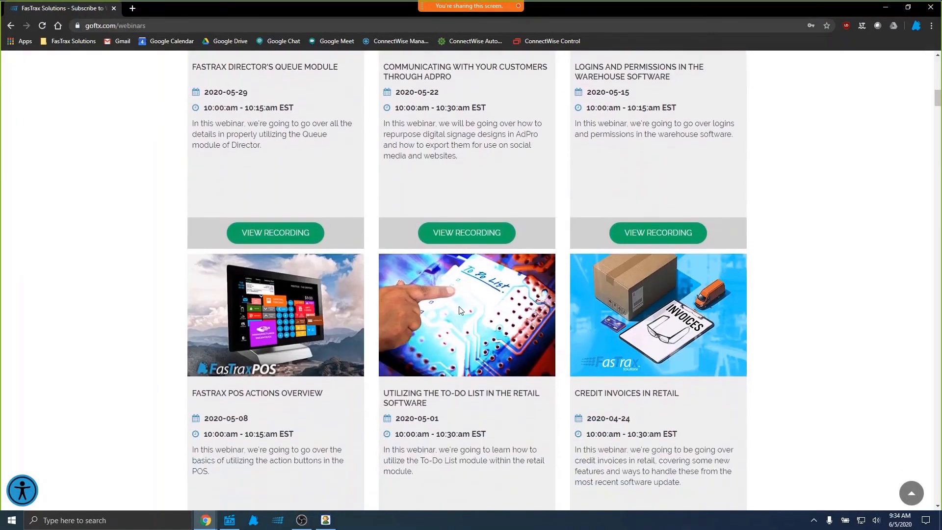